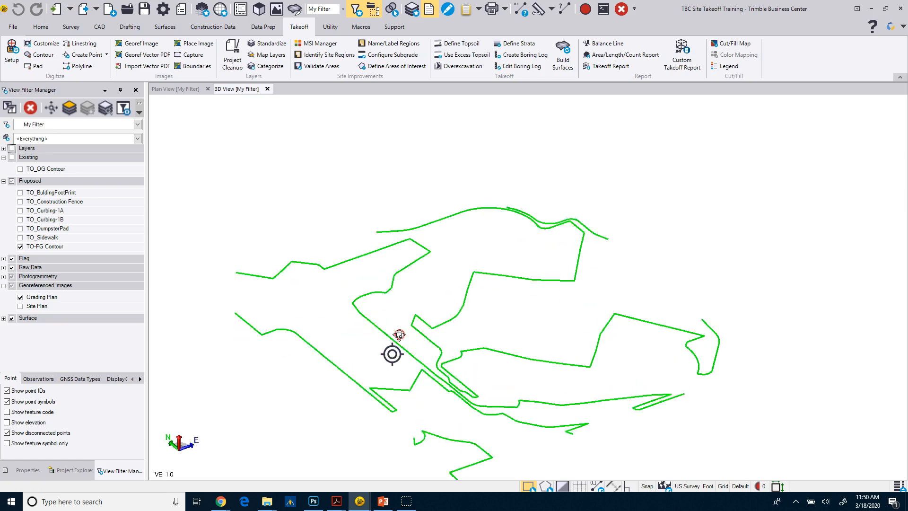
# - Examine the finished-grade contours in the plan view, hiding and showing the Grading Plan image to compare their elevation labels
pyautogui.click(169, 91)
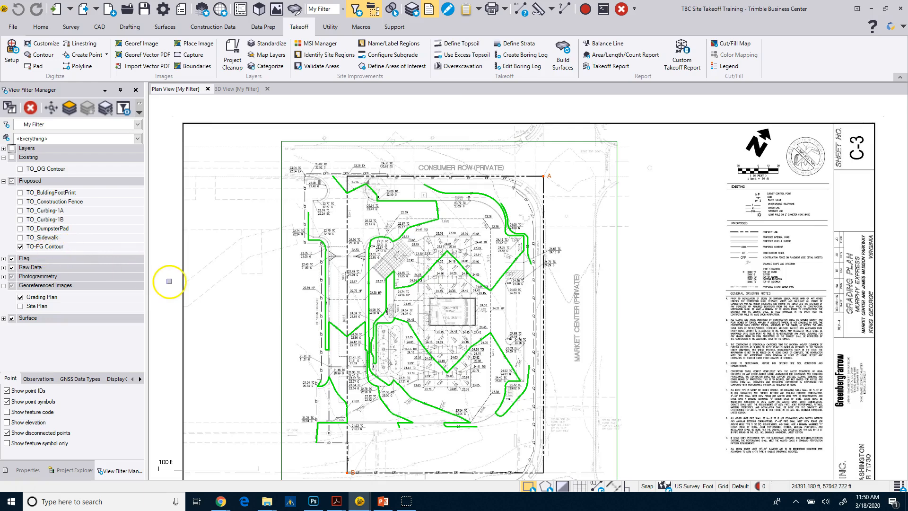
pyautogui.click(21, 307)
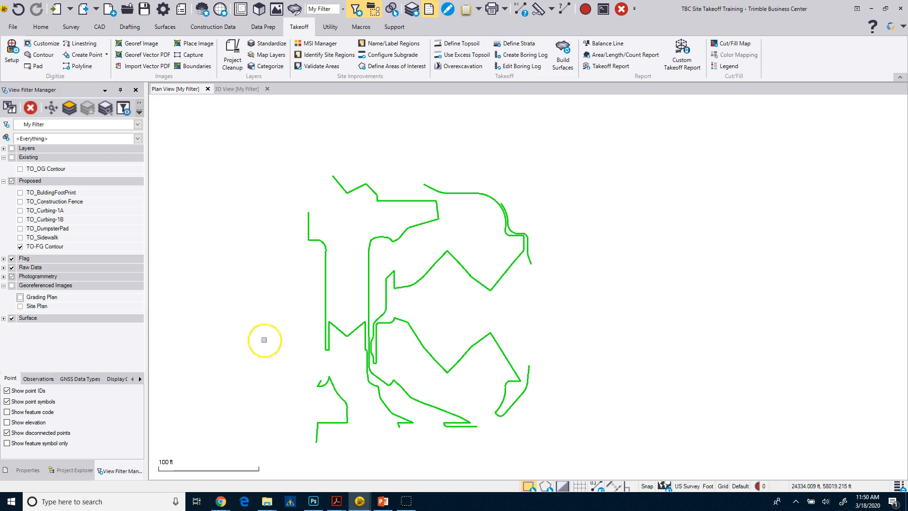
pyautogui.click(20, 297)
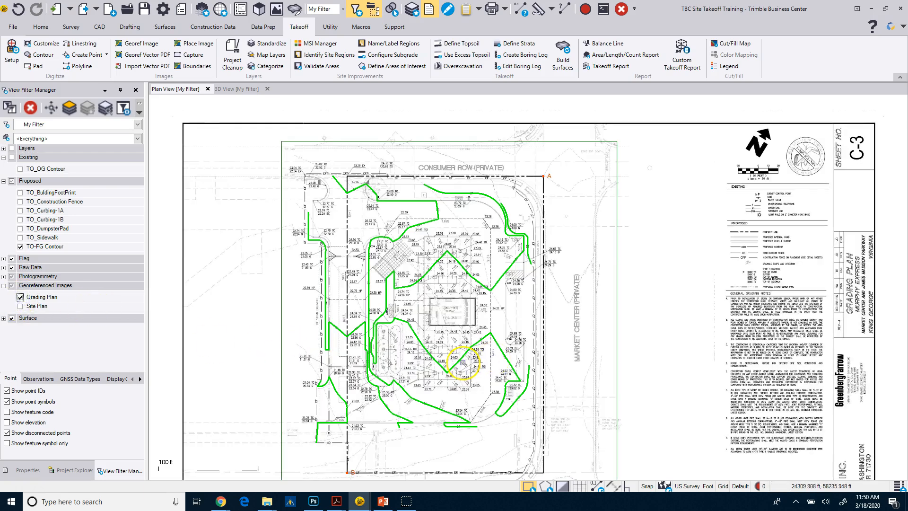
pyautogui.scroll(4, 333, 425)
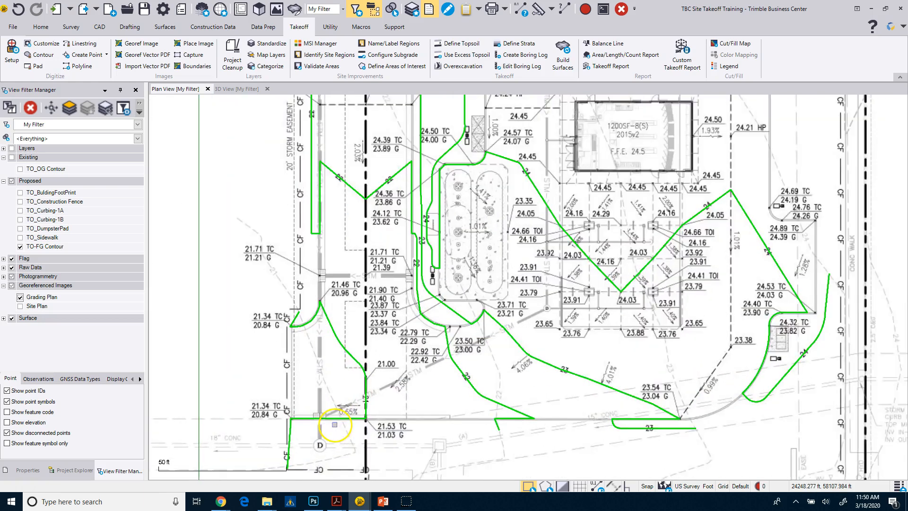
pyautogui.scroll(1, 335, 424)
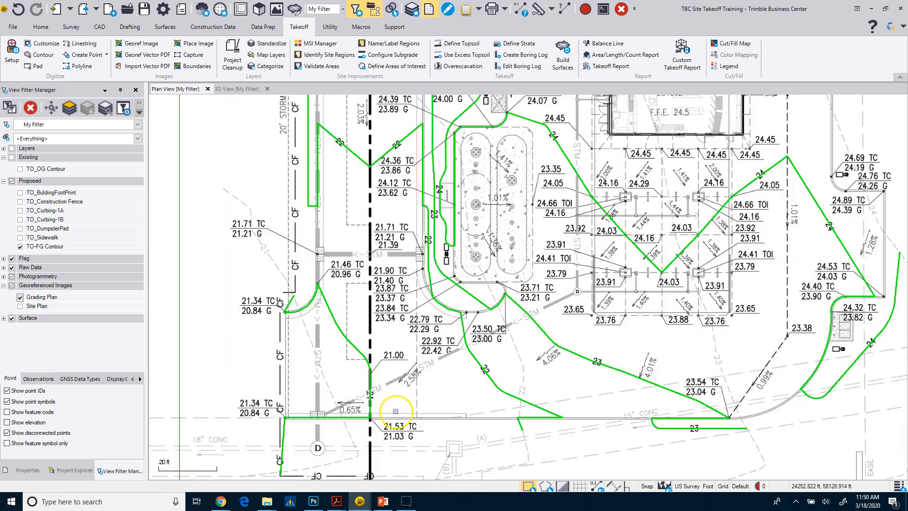
pyautogui.click(389, 354)
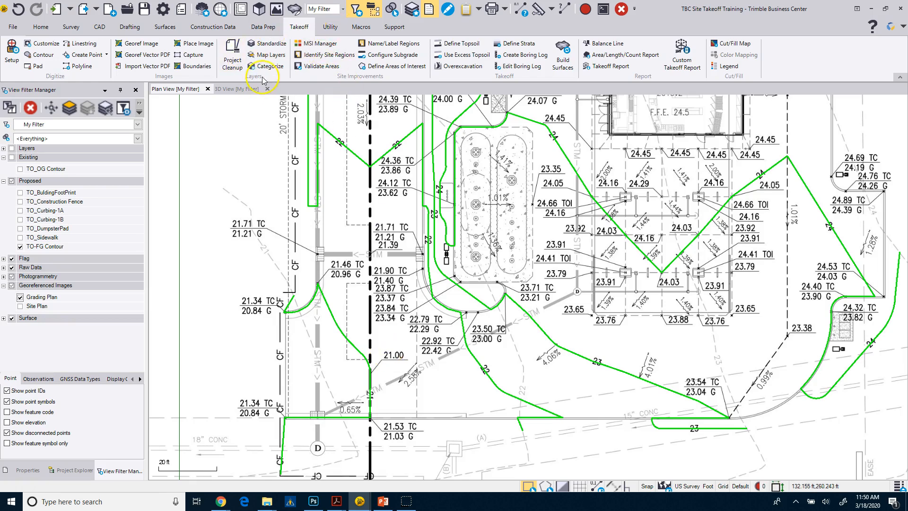
# - Start the Elevate Contour command for single contours and set the current elevation to 21 ft
pyautogui.click(261, 28)
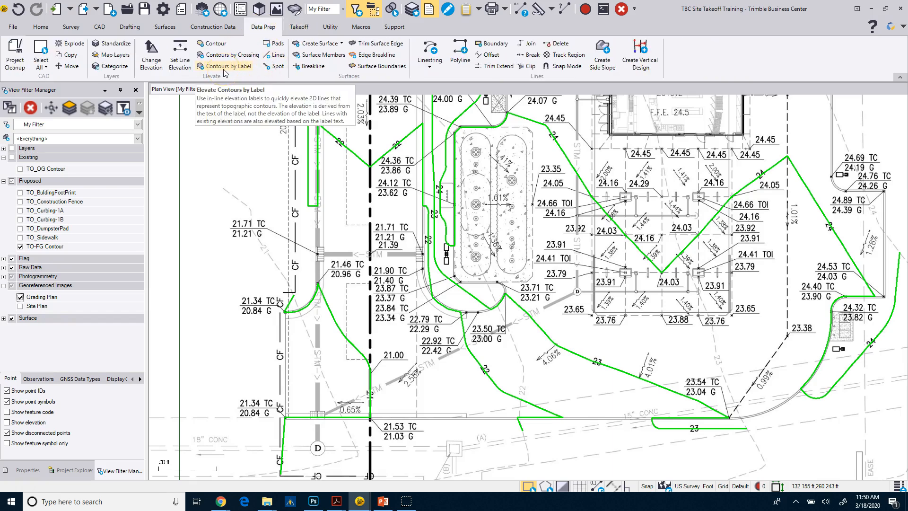
pyautogui.click(224, 48)
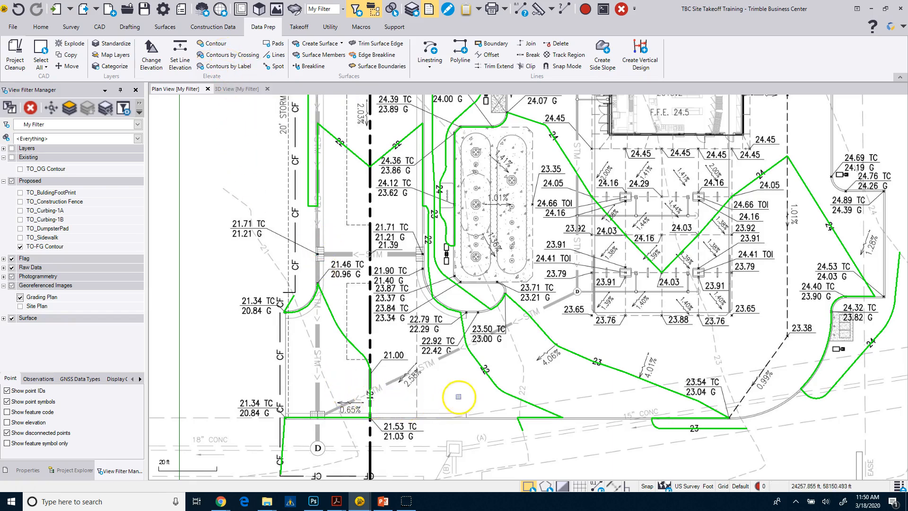
pyautogui.click(216, 45)
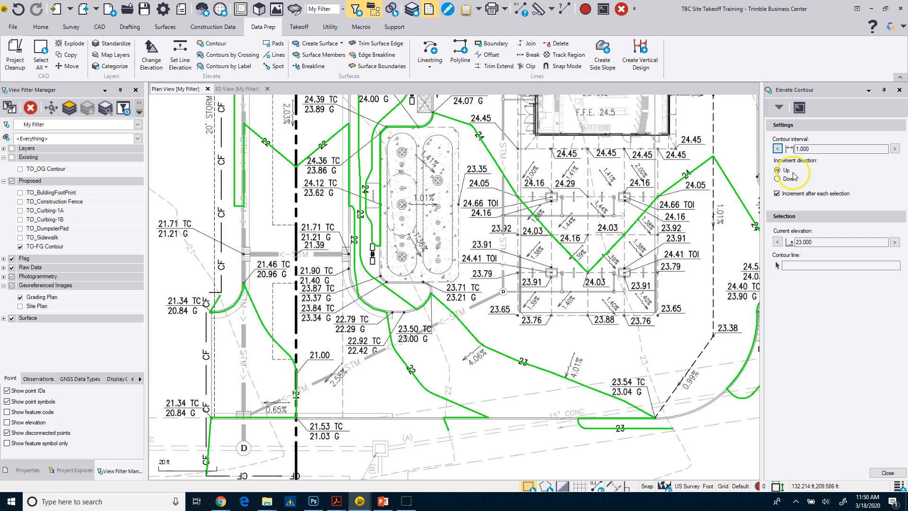
pyautogui.click(792, 244)
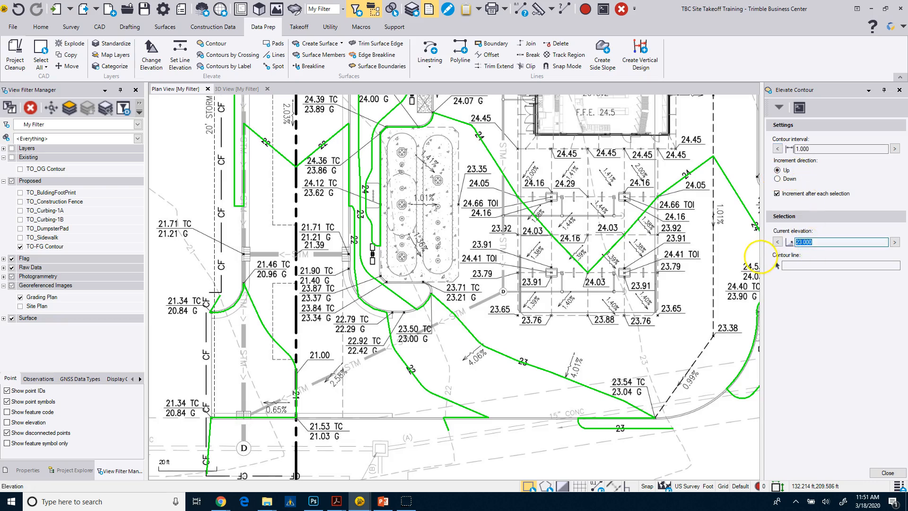
pyautogui.write('21')
pyautogui.click(789, 265)
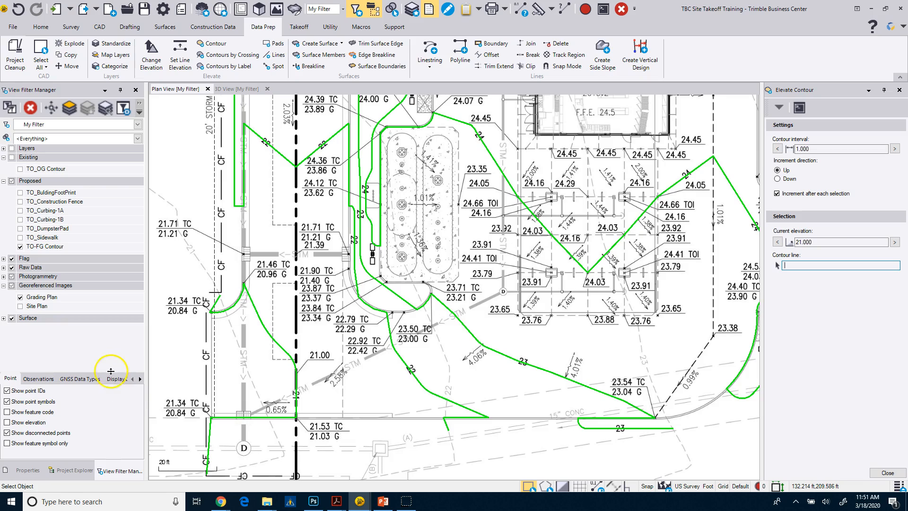
# - Set the zero elevation display option to Display in alternate color and choose Red as the alternate color
pyautogui.click(116, 379)
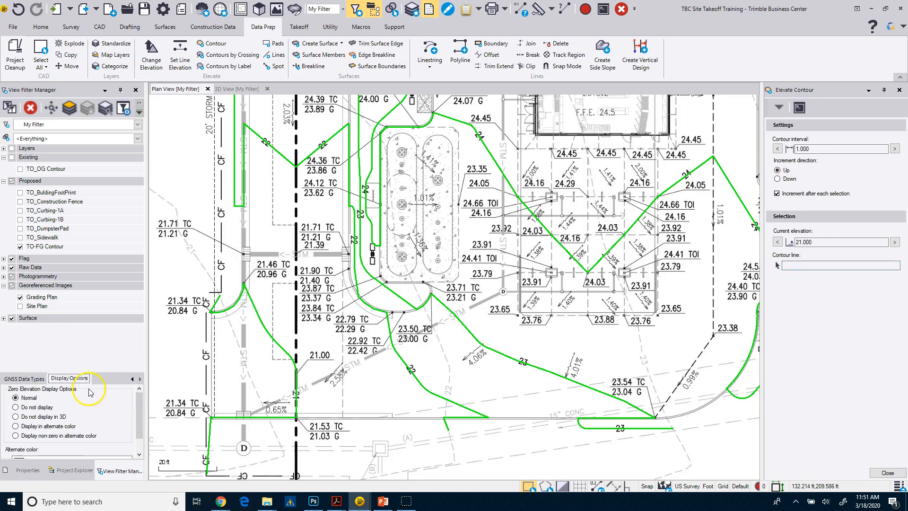
pyautogui.moveTo(139, 414)
pyautogui.mouseDown()
pyautogui.moveTo(139, 425)
pyautogui.moveTo(140, 401)
pyautogui.mouseUp()
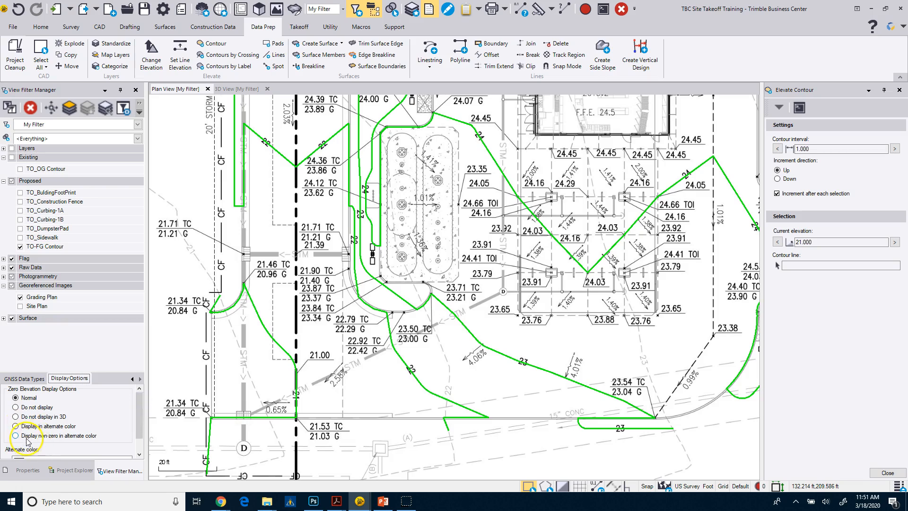
pyautogui.click(55, 427)
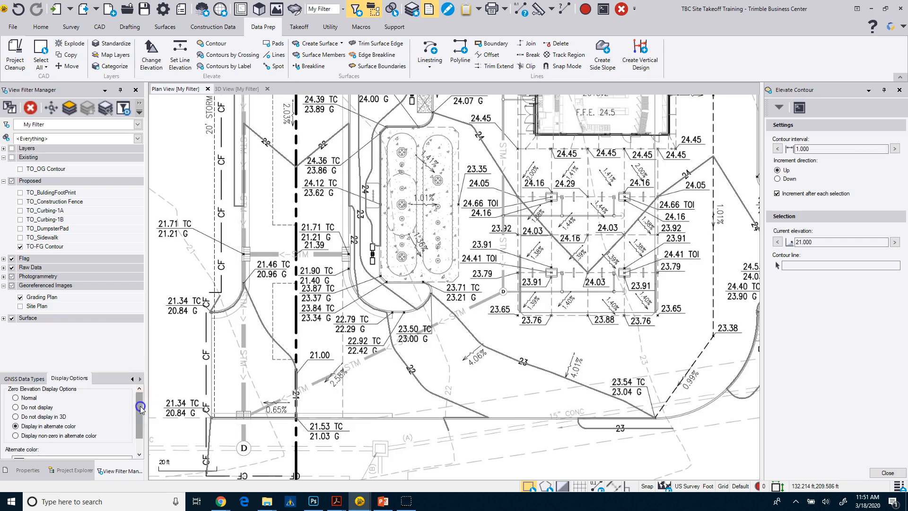
pyautogui.moveTo(140, 406); pyautogui.dragTo(146, 437)
pyautogui.click(126, 441)
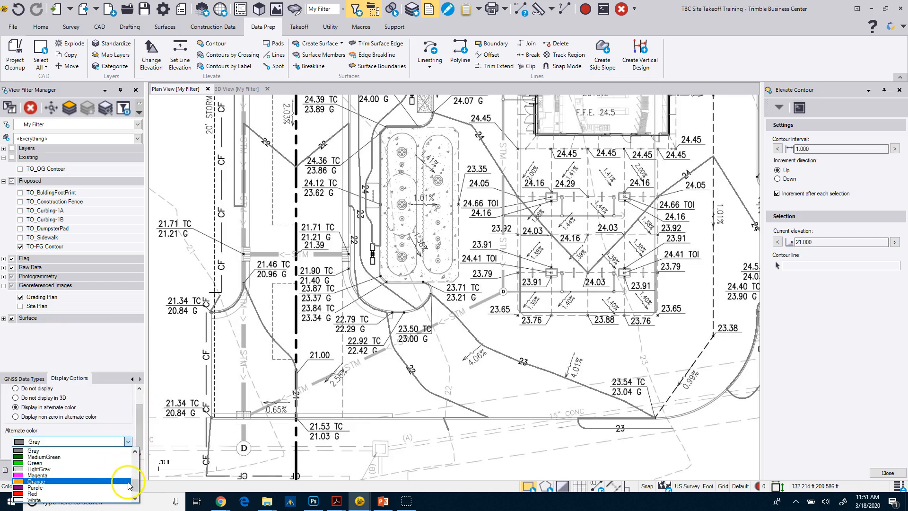
pyautogui.moveTo(135, 484)
pyautogui.mouseDown()
pyautogui.moveTo(138, 452)
pyautogui.moveTo(138, 499)
pyautogui.mouseUp()
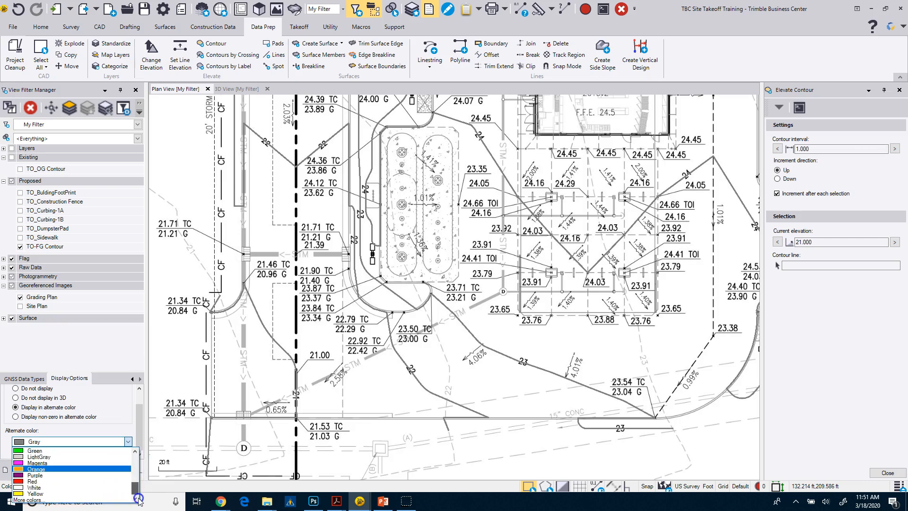
pyautogui.click(53, 494)
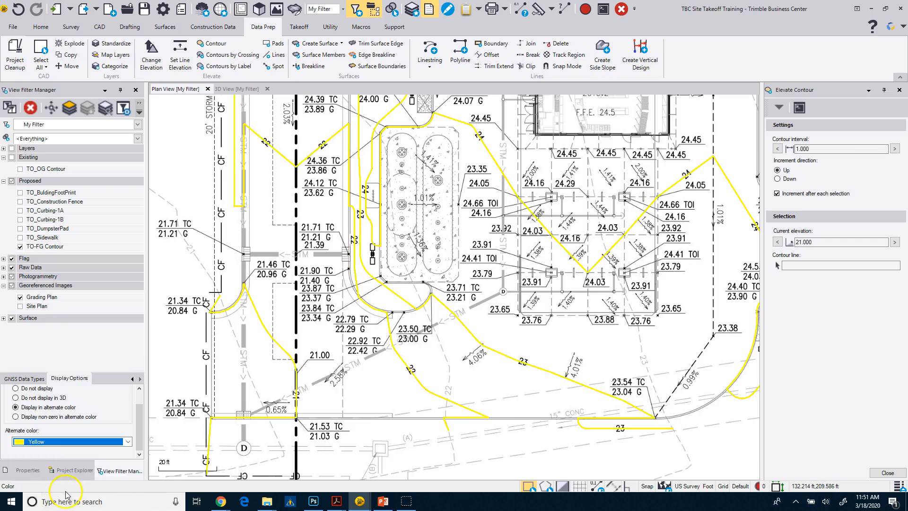
pyautogui.click(122, 441)
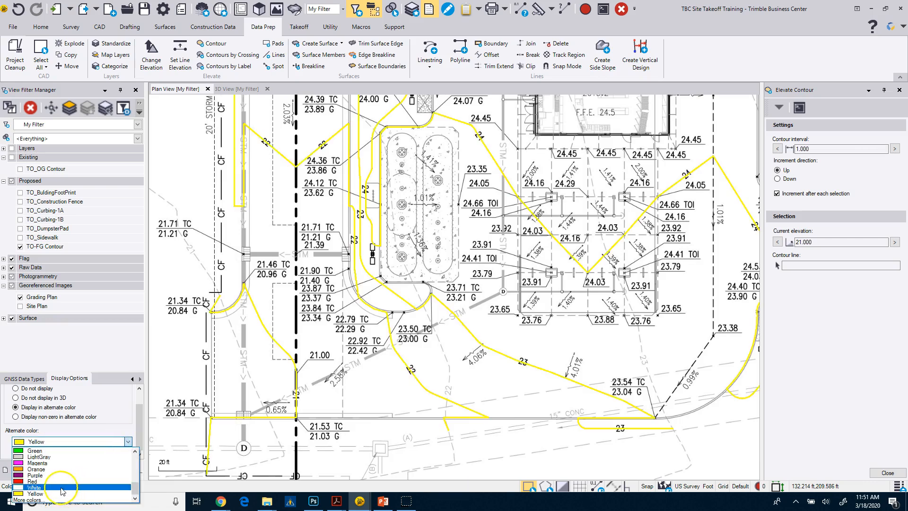
pyautogui.click(46, 481)
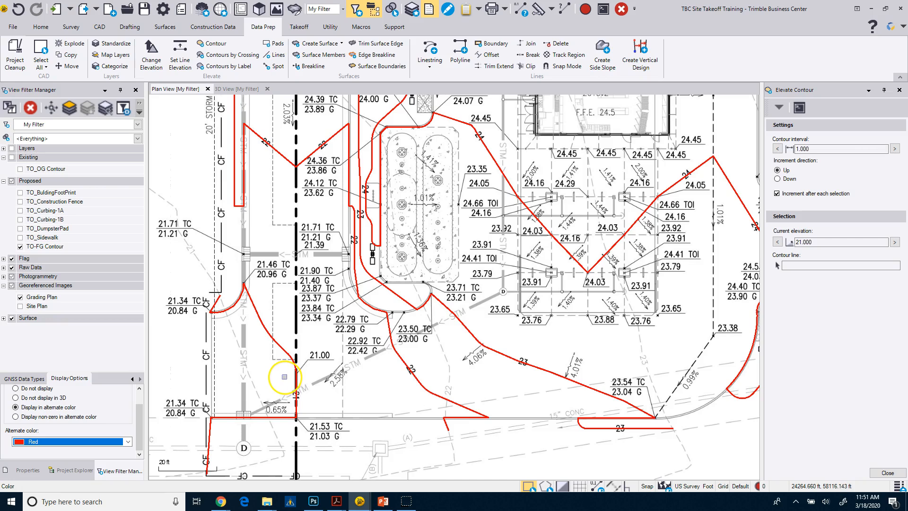
# - Elevate the contours labelled 21, 22, 23 and 24 in the site's southern part to 21, 22, 23 and 24 ft
pyautogui.click(804, 265)
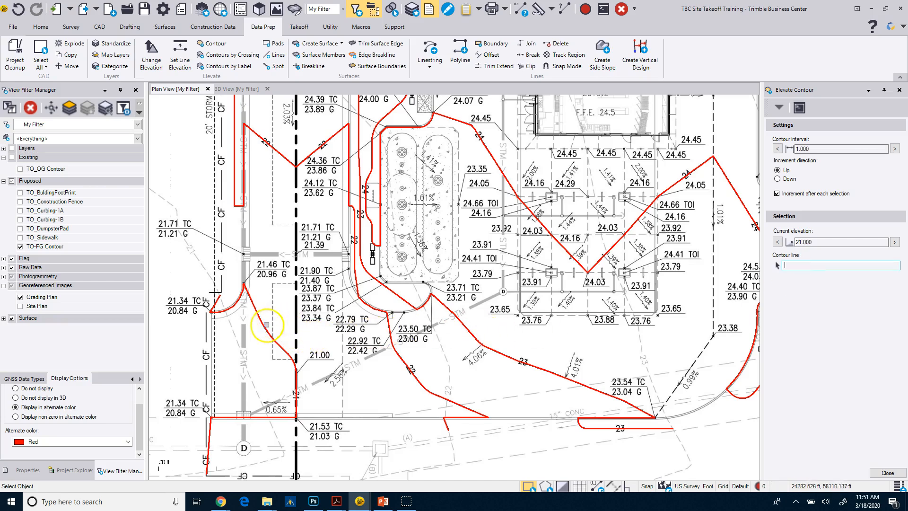
pyautogui.click(268, 326)
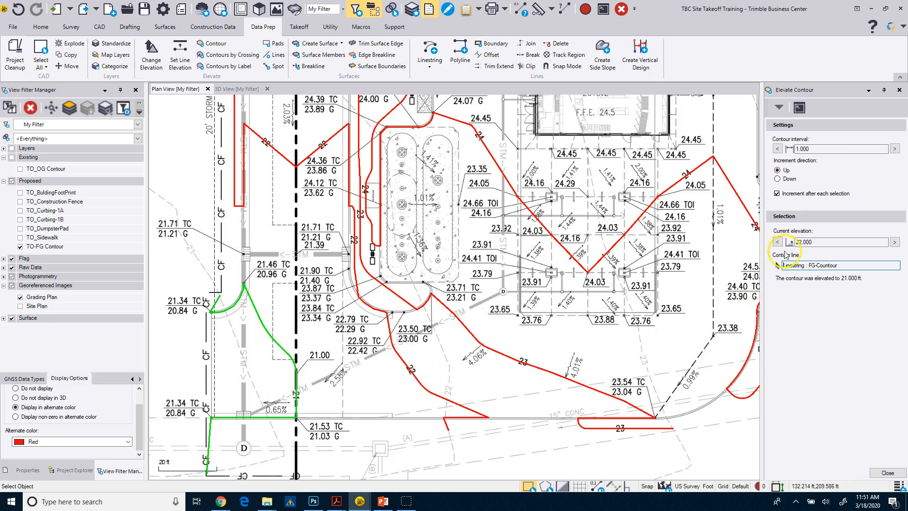
pyautogui.click(416, 385)
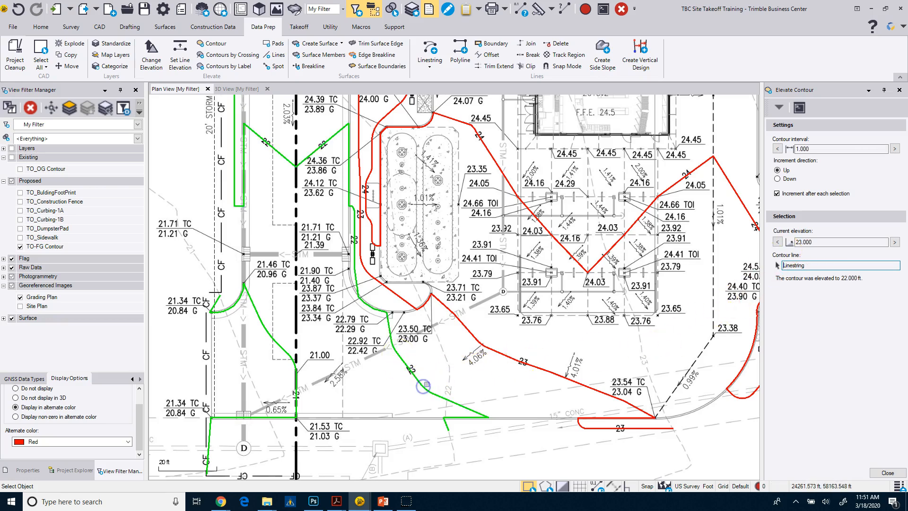
pyautogui.click(508, 355)
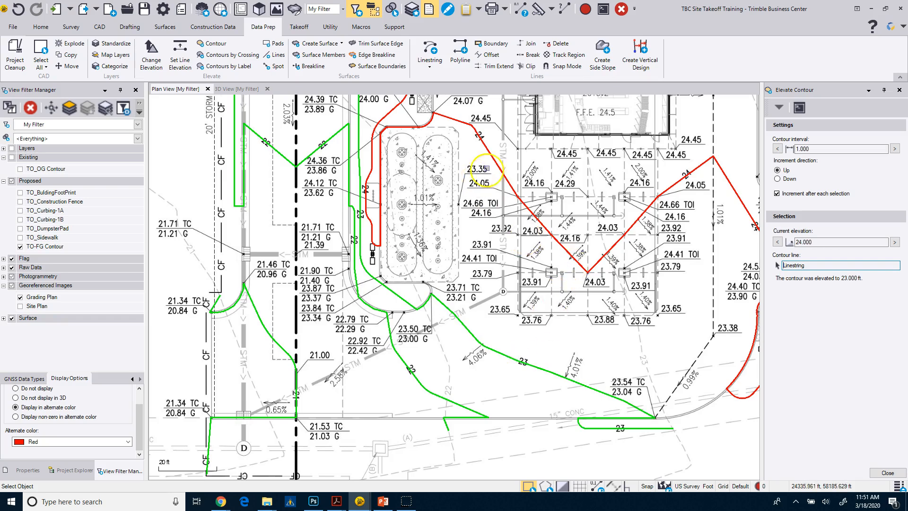
pyautogui.click(494, 154)
# - Elevate the remaining red contour along the curved northeast edge of the site to 25 ft
pyautogui.scroll(-5, 477, 208)
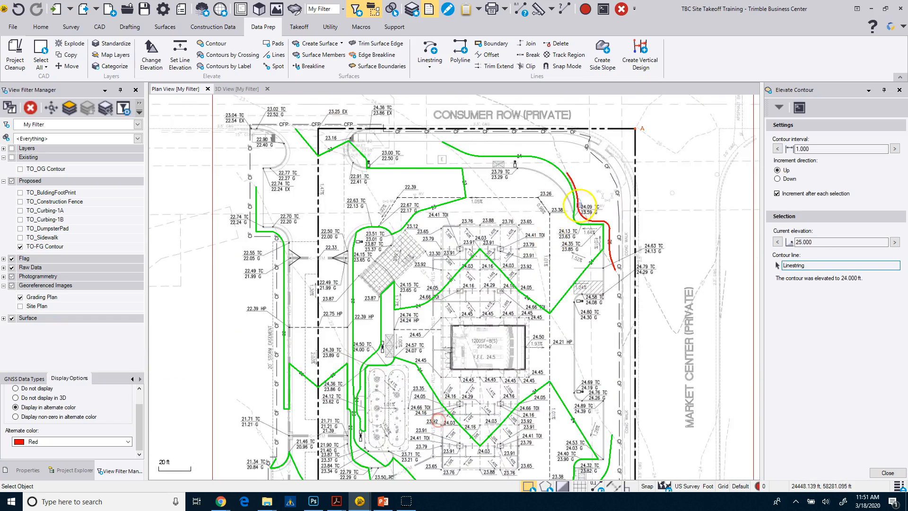
pyautogui.scroll(4, 580, 207)
pyautogui.click(542, 244)
pyautogui.scroll(-5, 473, 321)
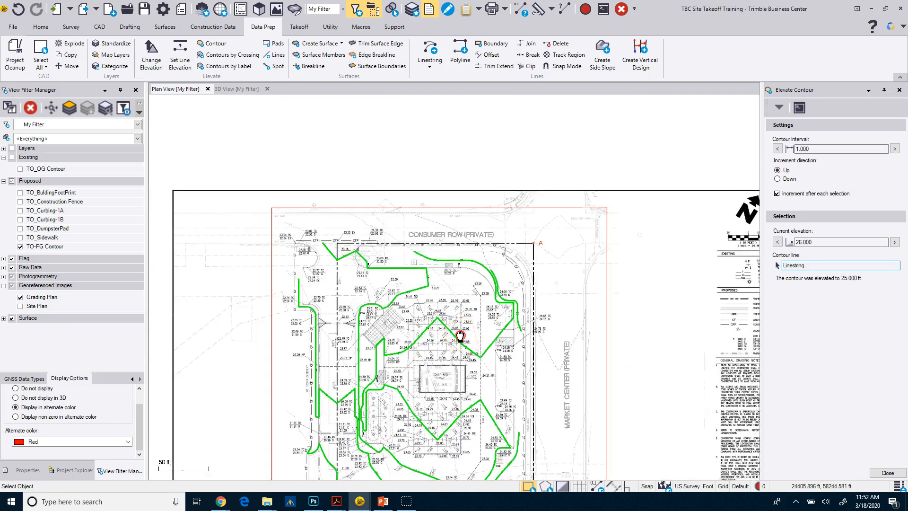
pyautogui.moveTo(459, 336); pyautogui.dragTo(480, 281, button='middle')
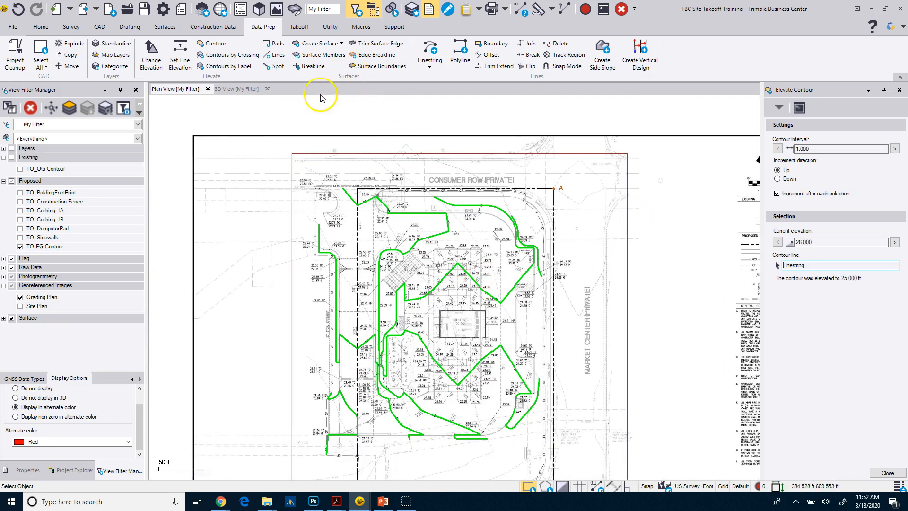
# - Examine the elevated contours in the 3D view with the vertical exaggeration raised to 4.7
pyautogui.click(236, 89)
pyautogui.moveTo(402, 301); pyautogui.dragTo(399, 277)
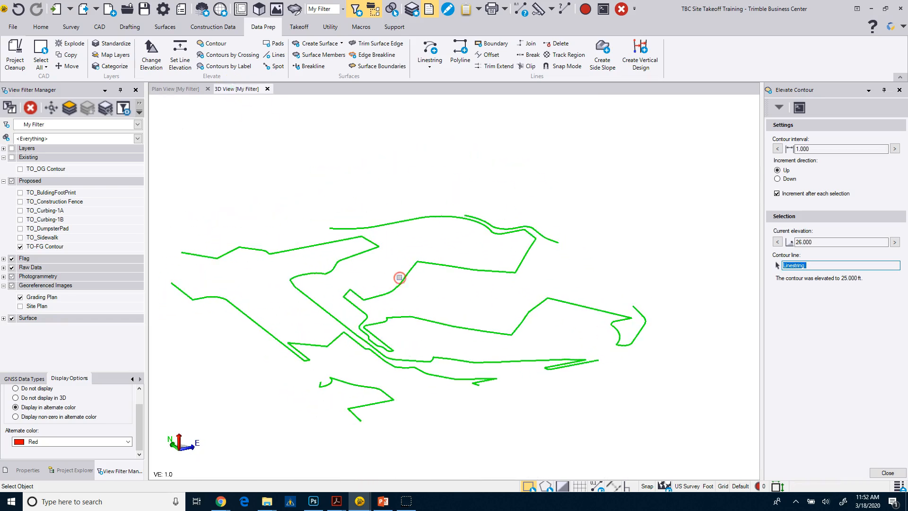
pyautogui.moveTo(418, 278); pyautogui.dragTo(484, 266, button='middle')
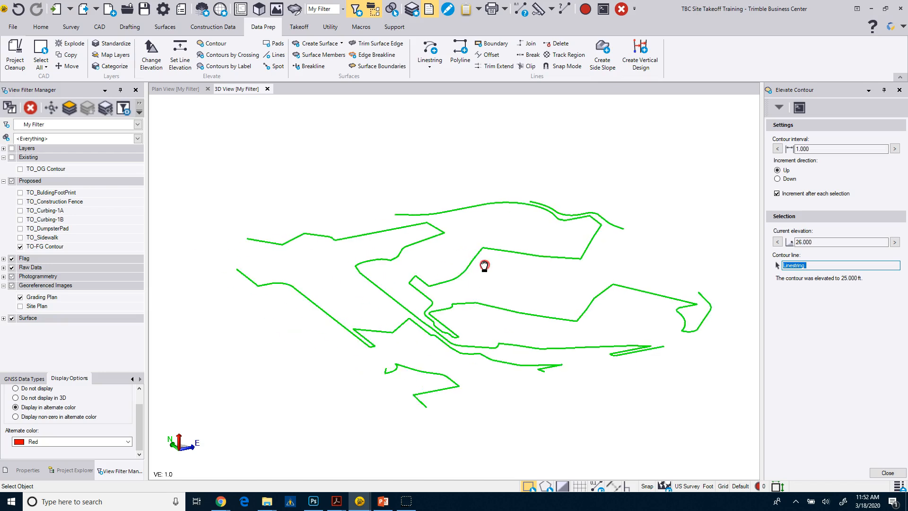
pyautogui.click(447, 283)
pyautogui.press('pageup')
pyautogui.press('pageup')
pyautogui.press('pageup')
pyautogui.press('pageup')
pyautogui.press('pageup')
pyautogui.press('pageup')
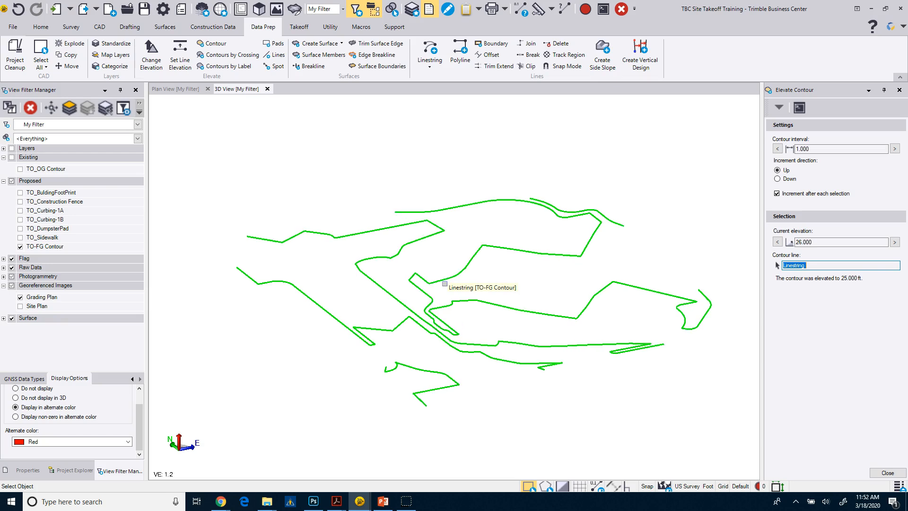
pyautogui.press('pageup')
pyautogui.press('pageup')
pyautogui.press('pageup')
pyautogui.press('pageup')
pyautogui.press('pageup')
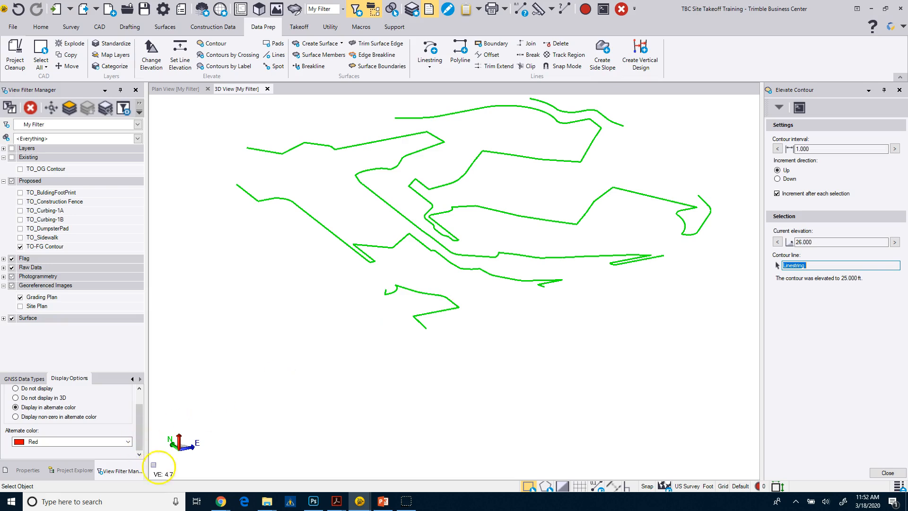
pyautogui.moveTo(420, 273)
pyautogui.mouseDown(button='middle')
pyautogui.moveTo(451, 246)
pyautogui.moveTo(415, 264)
pyautogui.moveTo(429, 267)
pyautogui.mouseUp(button='middle')
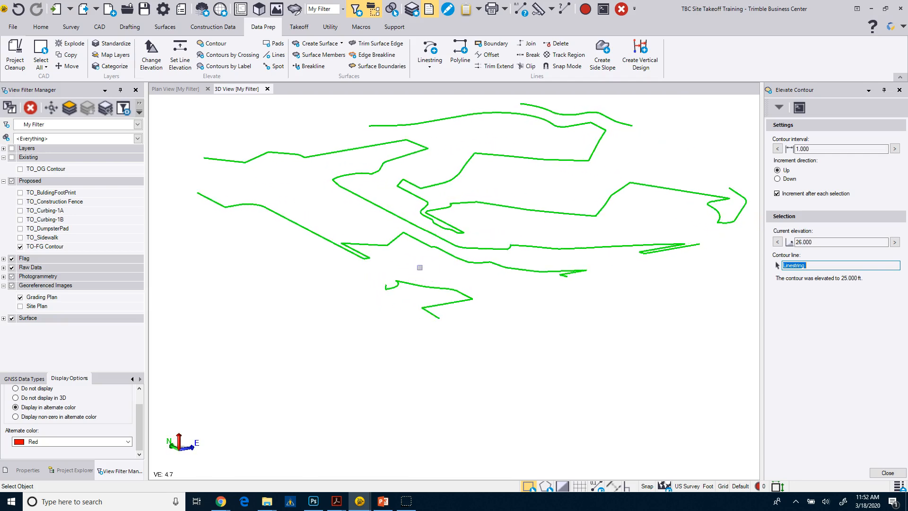
# - Lower the 3D view's vertical exaggeration to 1.5, inspect the contours from a flatter angle, and return to the plan view
pyautogui.keyDown('ctrl'); pyautogui.scroll(-3, 419, 267); pyautogui.keyUp('ctrl')
pyautogui.keyDown('ctrl'); pyautogui.scroll(-6, 420, 268); pyautogui.keyUp('ctrl')
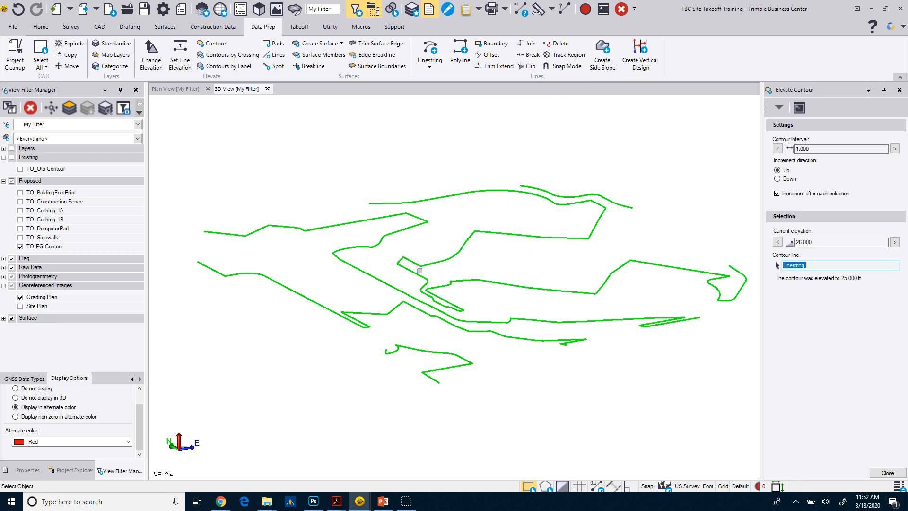
pyautogui.keyDown('ctrl'); pyautogui.scroll(-2, 420, 271); pyautogui.keyUp('ctrl')
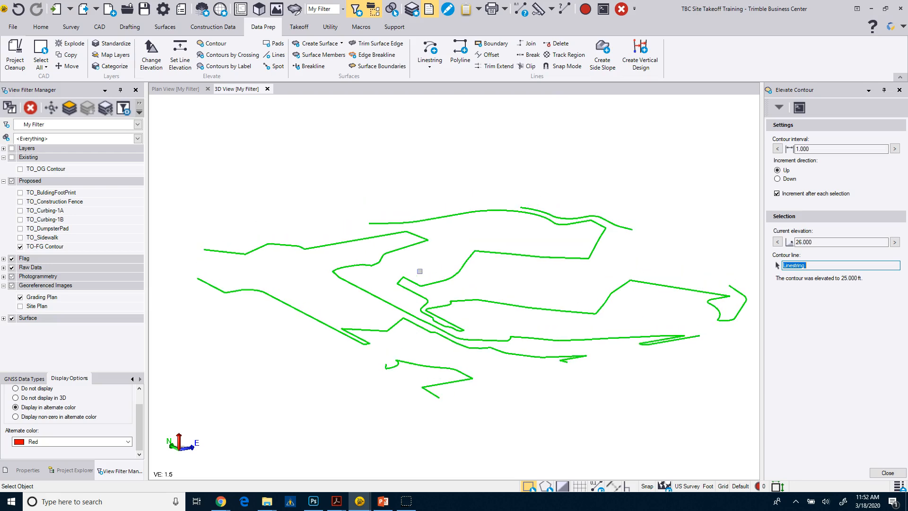
pyautogui.moveTo(425, 270)
pyautogui.mouseDown(button='right')
pyautogui.moveTo(450, 258)
pyautogui.moveTo(437, 267)
pyautogui.mouseUp(button='right')
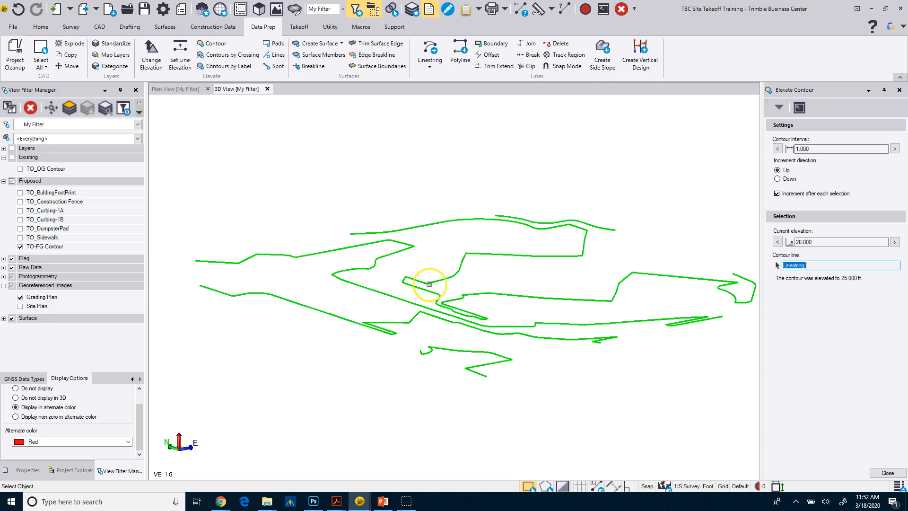
pyautogui.click(190, 89)
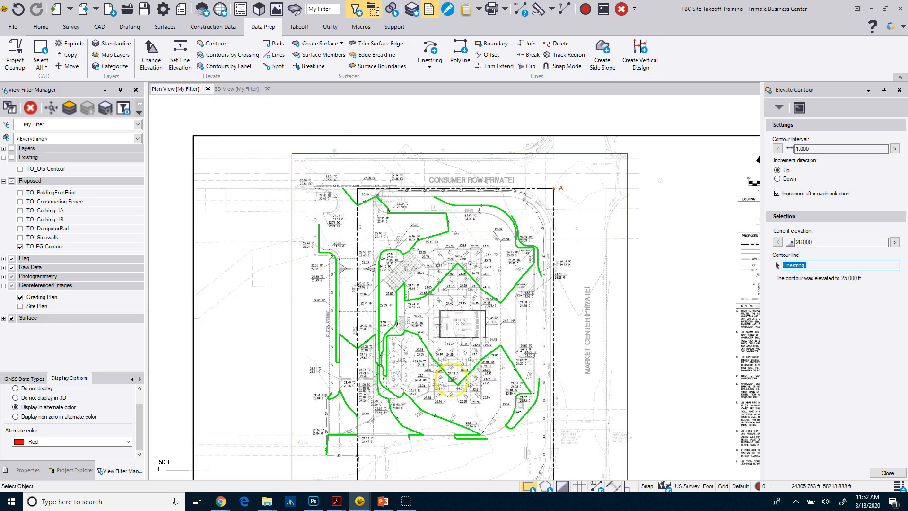
# - Finish contour elevating, then hide the TO-FG Contour layer and display the TO_OG Contour layer in the plan view
pyautogui.scroll(-2, 452, 382)
pyautogui.moveTo(452, 382); pyautogui.dragTo(450, 346, button='middle')
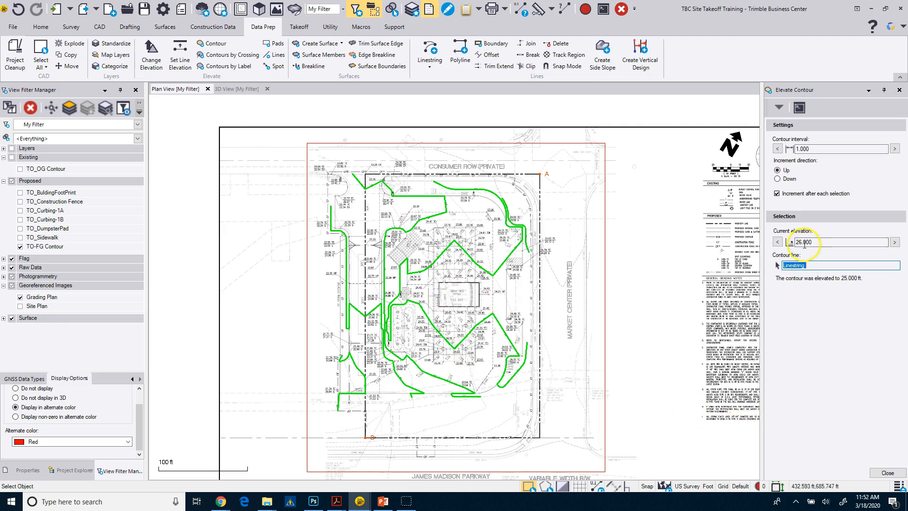
pyautogui.click(874, 472)
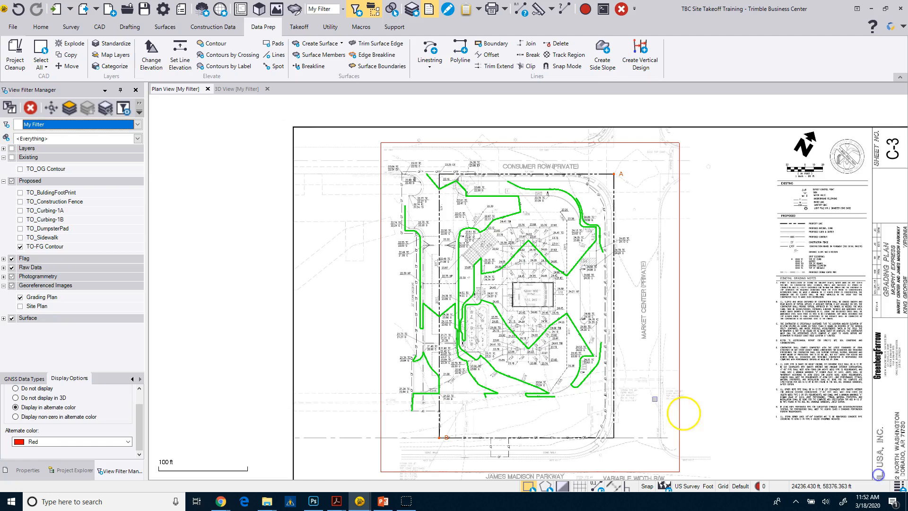
pyautogui.click(20, 247)
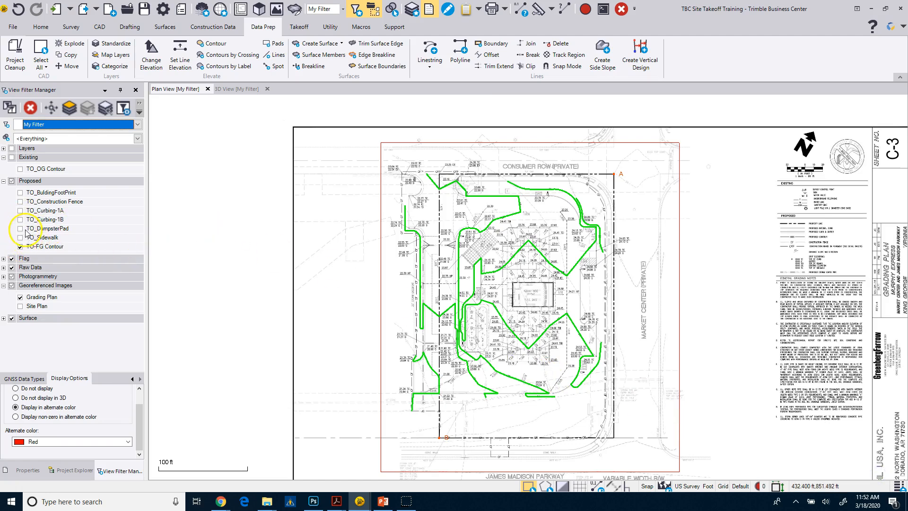
pyautogui.click(20, 169)
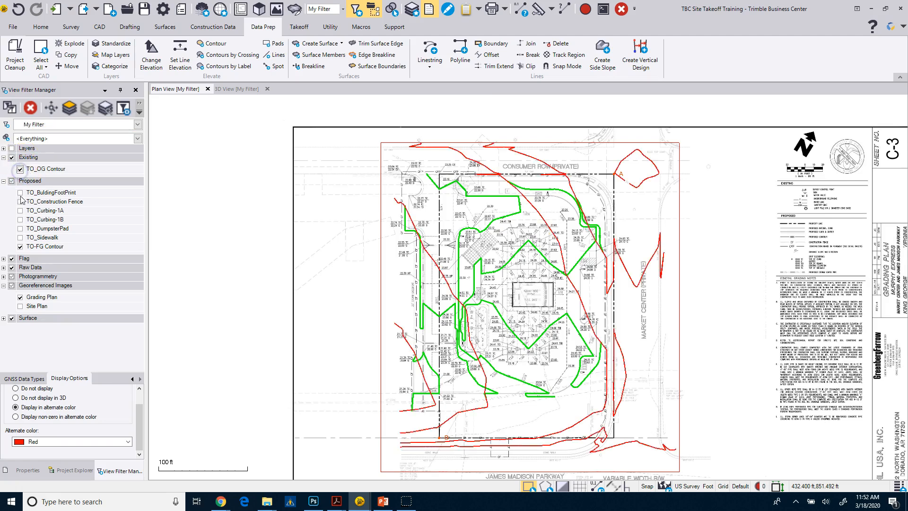
pyautogui.click(20, 247)
pyautogui.moveTo(498, 339); pyautogui.dragTo(468, 339, button='middle')
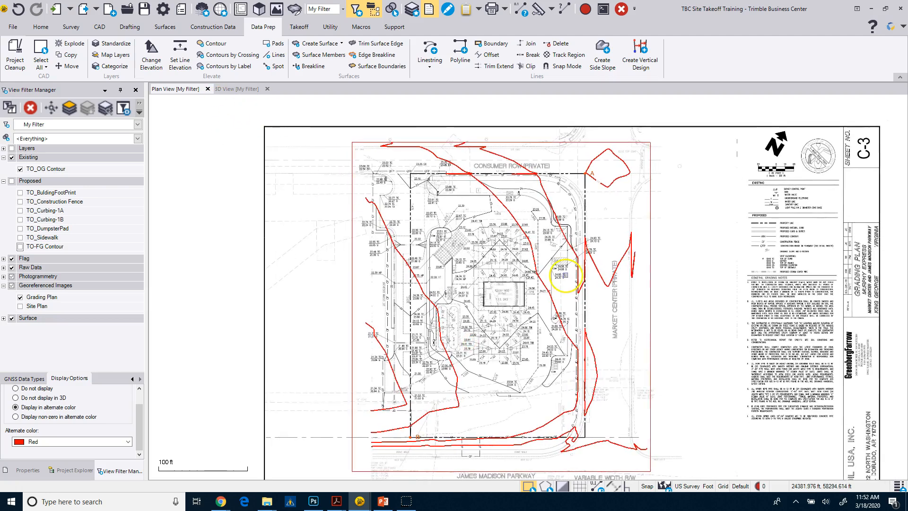
# - Select the closed existing-ground contour just outside the site's northeast corner and check its elevation in its properties
pyautogui.scroll(3, 419, 405)
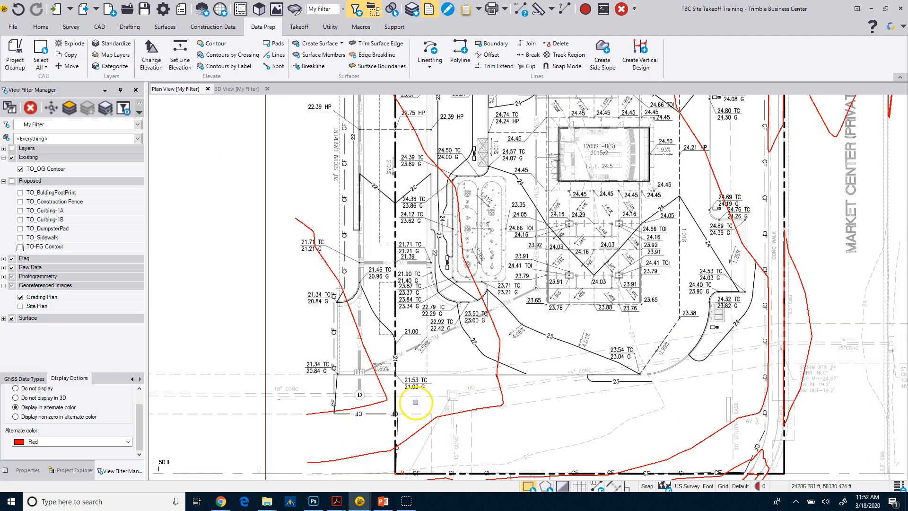
pyautogui.scroll(4, 369, 352)
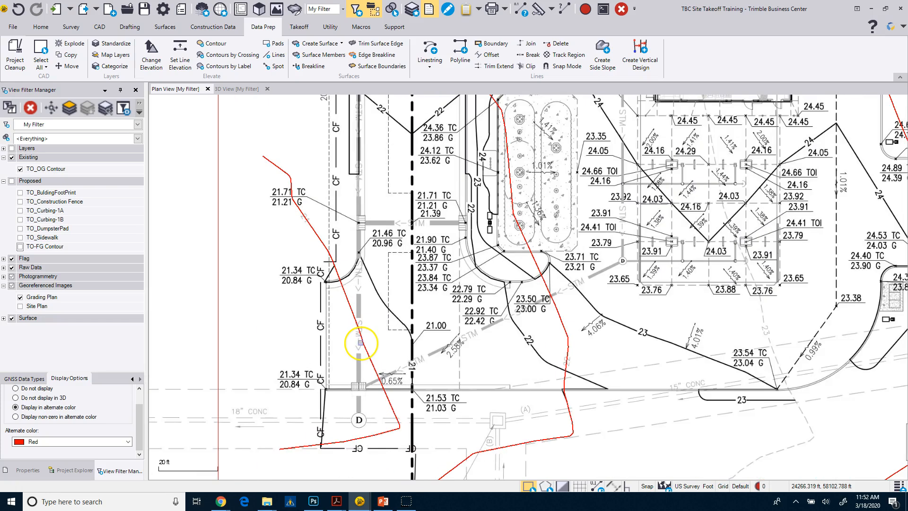
pyautogui.scroll(-4, 370, 355)
pyautogui.scroll(-2, 406, 349)
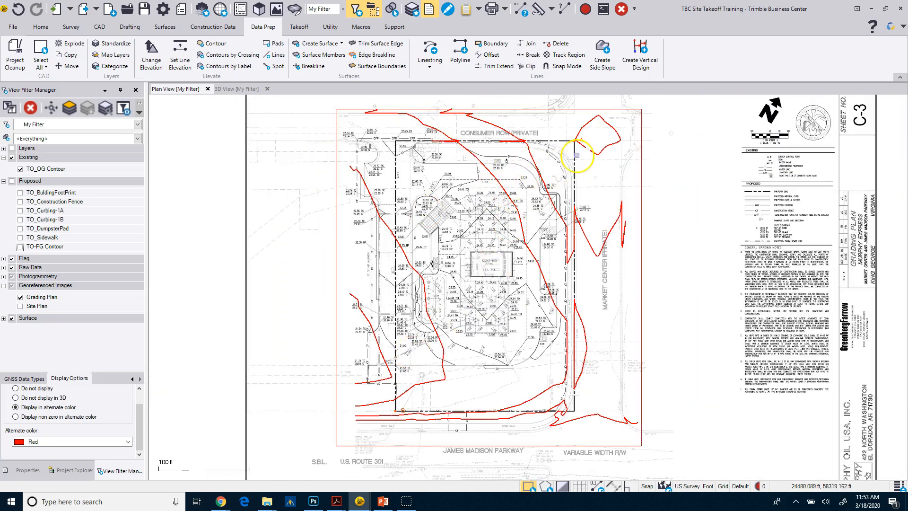
pyautogui.scroll(6, 583, 149)
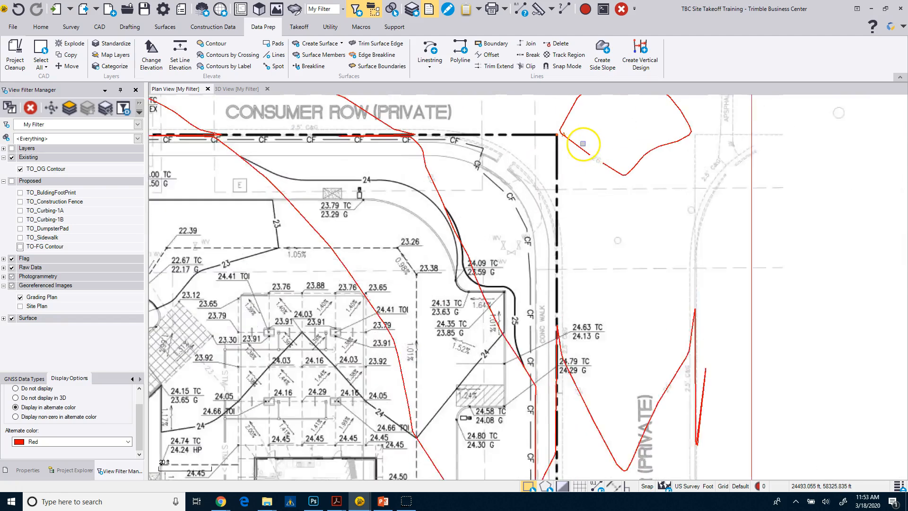
pyautogui.click(582, 150)
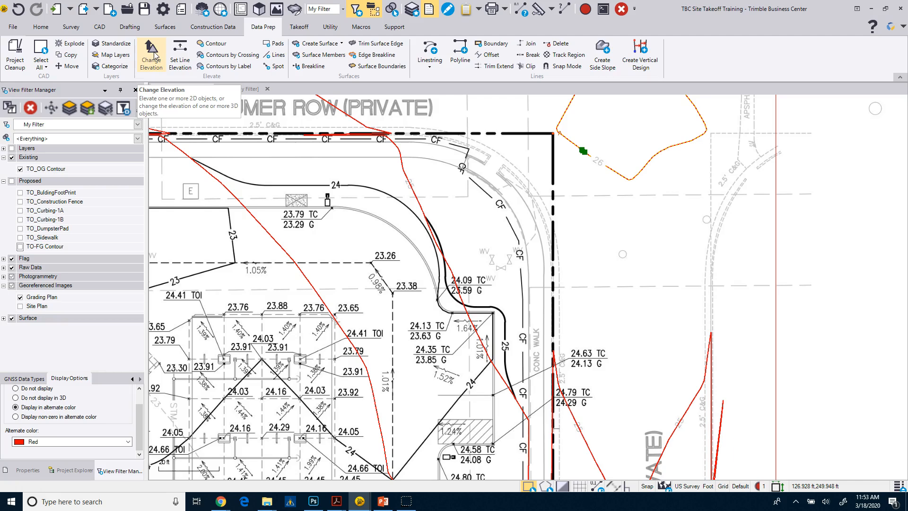
pyautogui.click(28, 470)
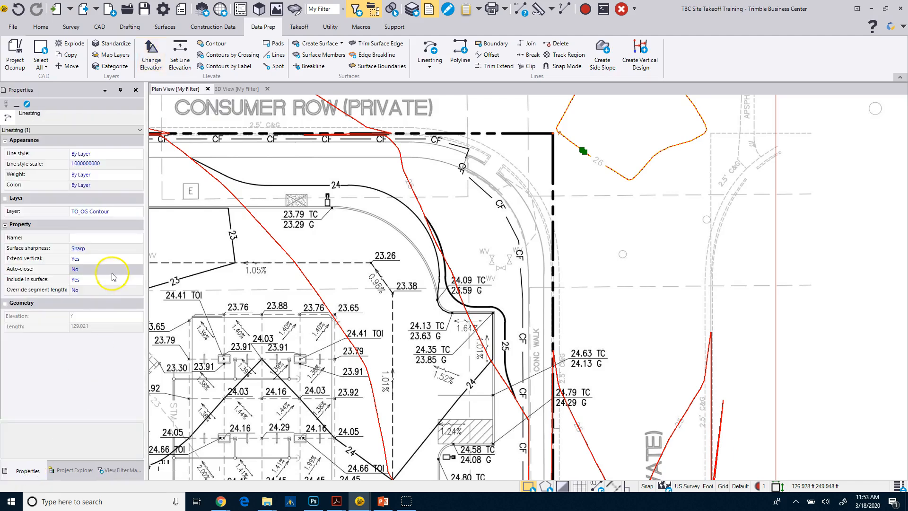
pyautogui.click(91, 320)
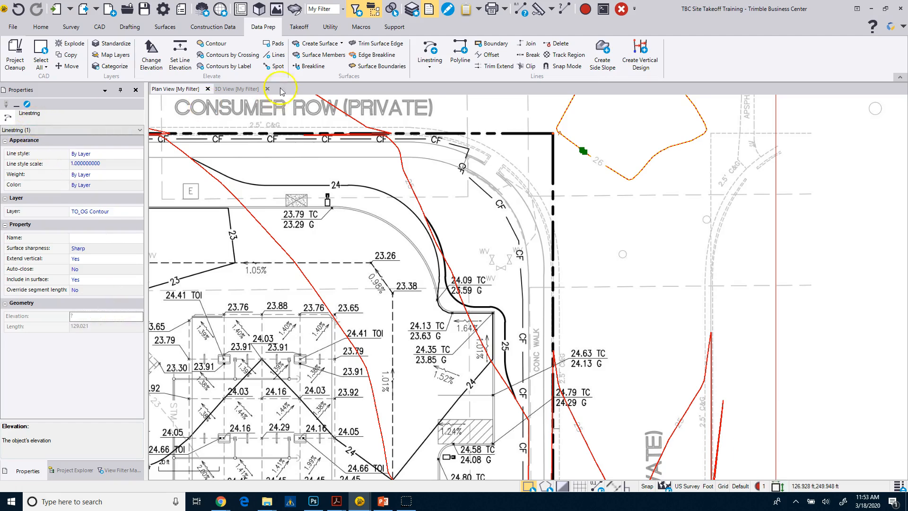
# - Change the selected existing contour to an absolute elevation of 26 ft and reselect it to check its properties
pyautogui.click(151, 53)
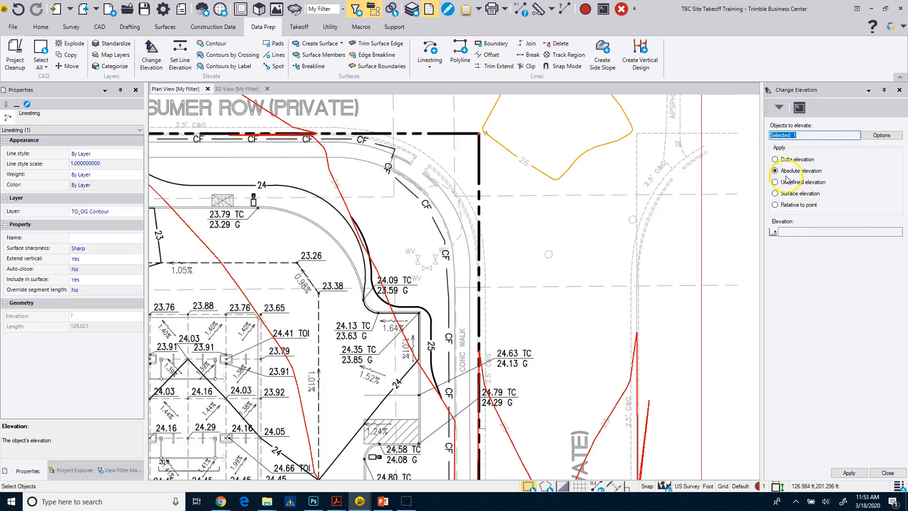
pyautogui.click(792, 232)
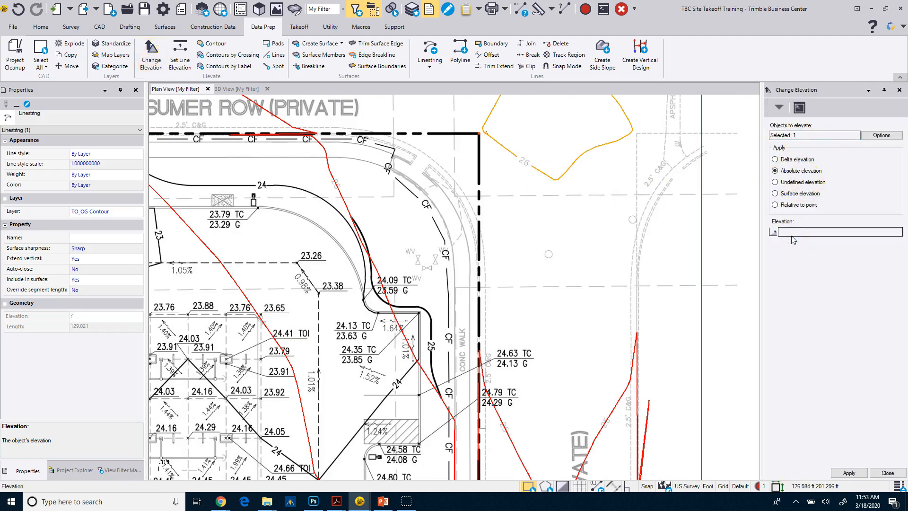
pyautogui.click(848, 473)
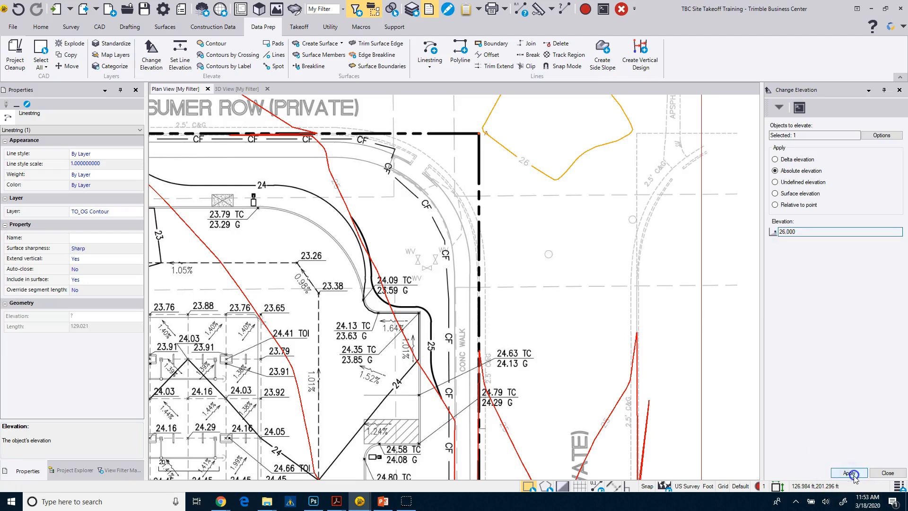
pyautogui.click(528, 197)
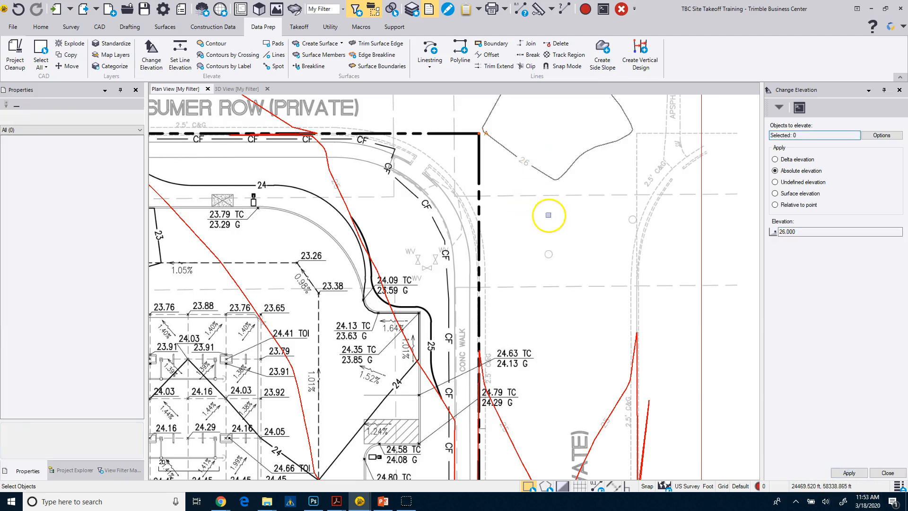
pyautogui.scroll(-2, 547, 213)
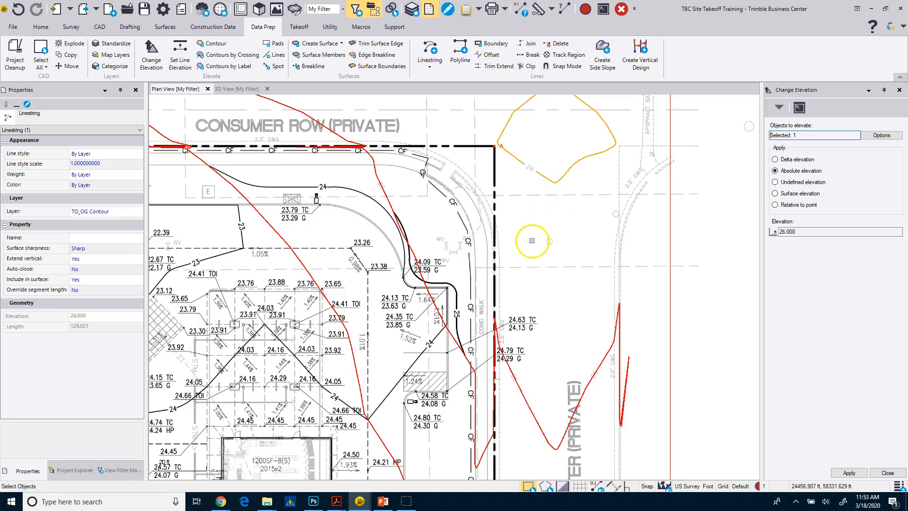
pyautogui.click(637, 260)
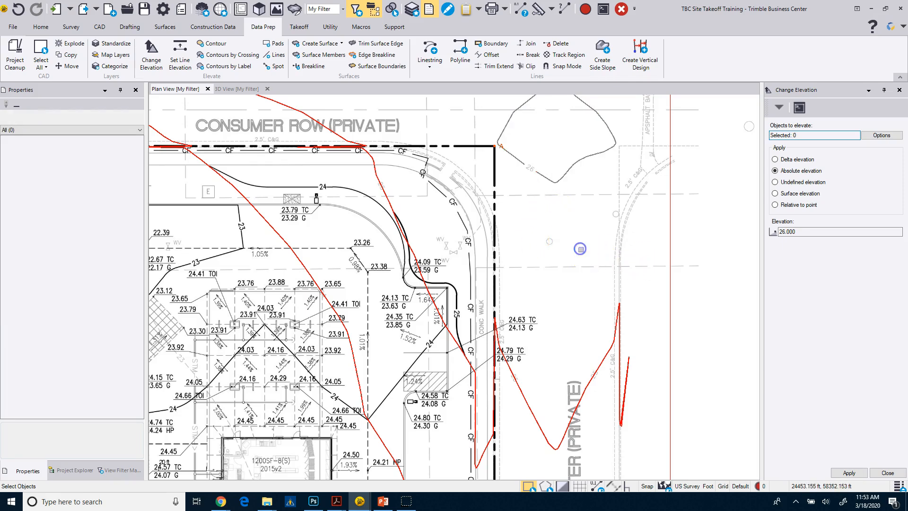
# - Change the existing contour labelled 21 near the site's southwest corner to an absolute elevation of 21 ft
pyautogui.scroll(-5, 577, 248)
pyautogui.moveTo(463, 336); pyautogui.dragTo(503, 243, button='middle')
pyautogui.scroll(12, 444, 313)
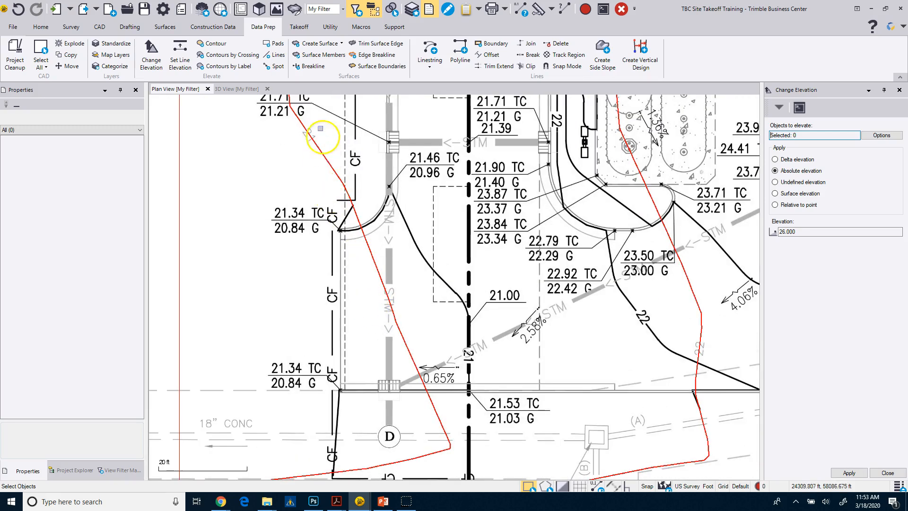
pyautogui.click(318, 153)
pyautogui.rightClick(723, 237)
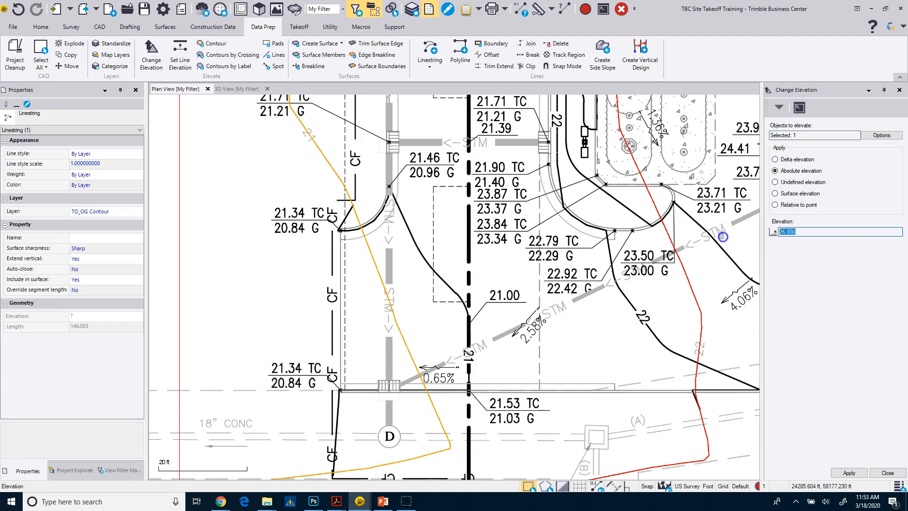
pyautogui.click(845, 473)
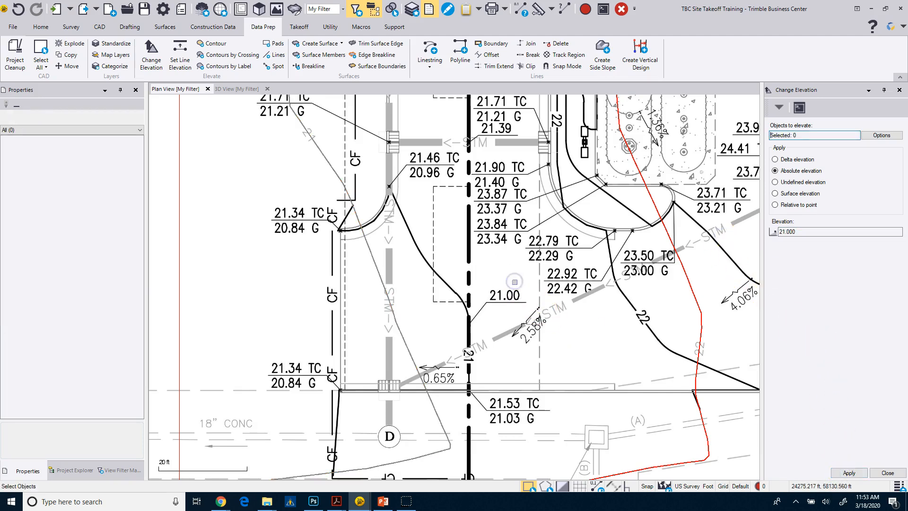
# - Examine the remaining unelevated existing contours across the site against the grading plan's labels and spot elevations
pyautogui.scroll(-5, 514, 282)
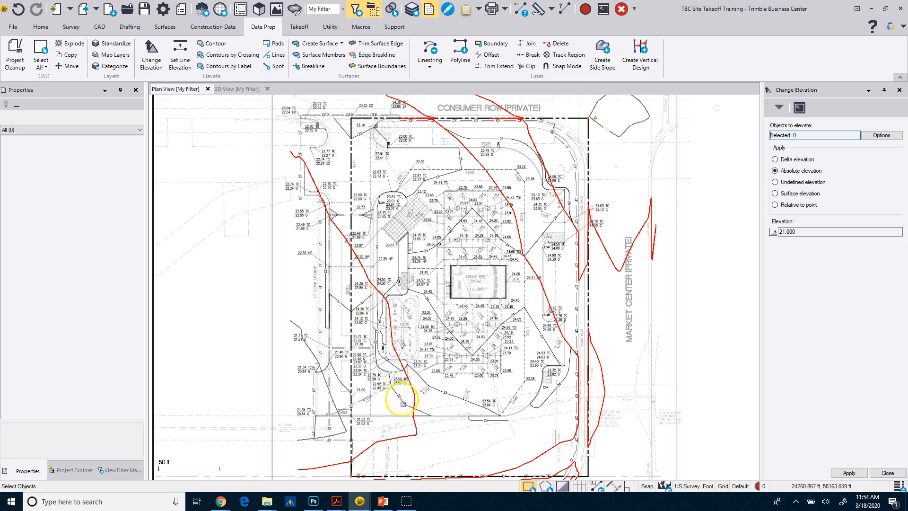
pyautogui.scroll(4, 324, 375)
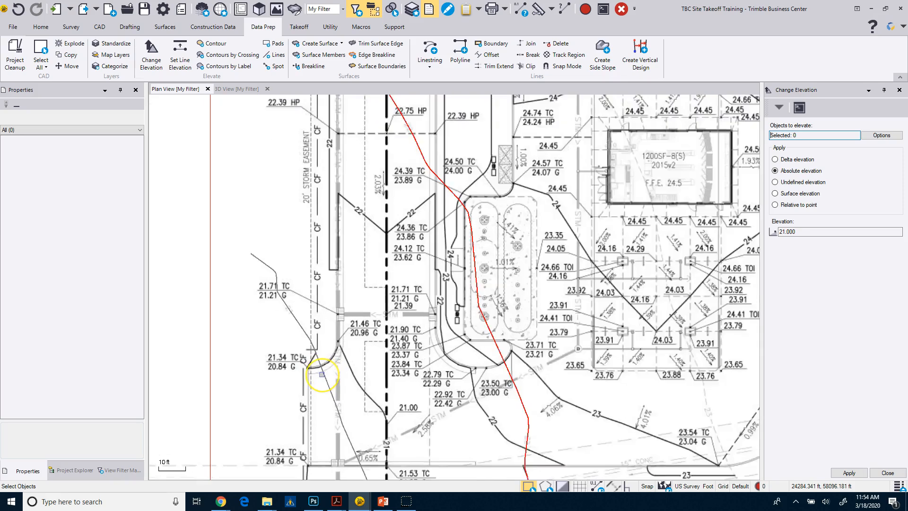
pyautogui.scroll(-3, 322, 374)
pyautogui.scroll(1, 449, 427)
pyautogui.scroll(-2, 449, 427)
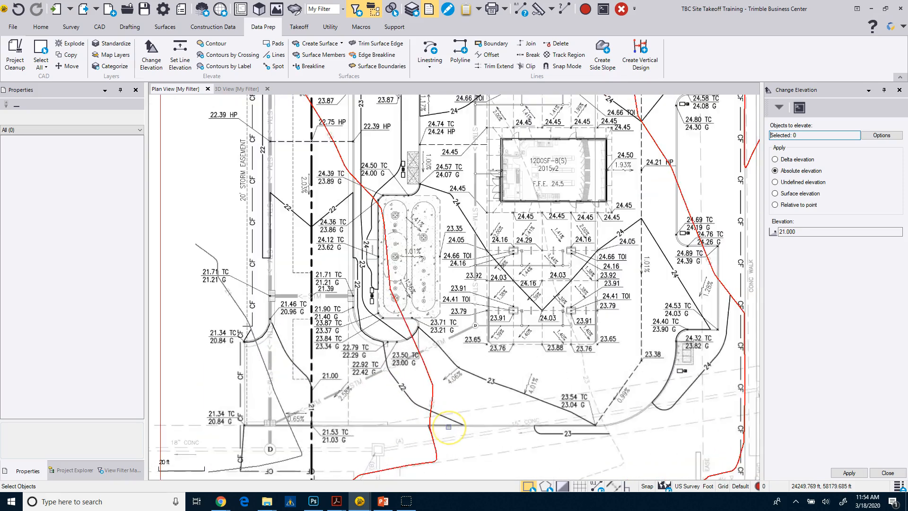
pyautogui.scroll(-1, 486, 325)
pyautogui.scroll(-1, 487, 325)
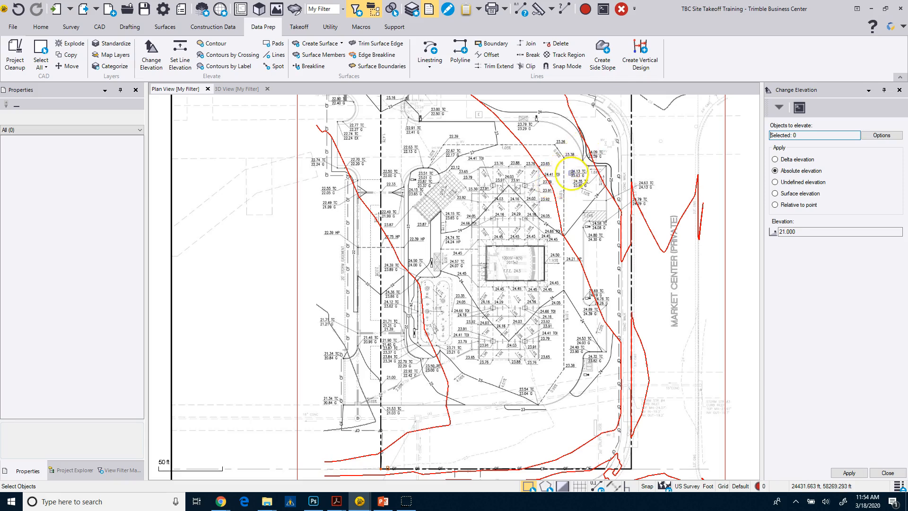
pyautogui.scroll(-1, 591, 161)
pyautogui.scroll(3, 624, 132)
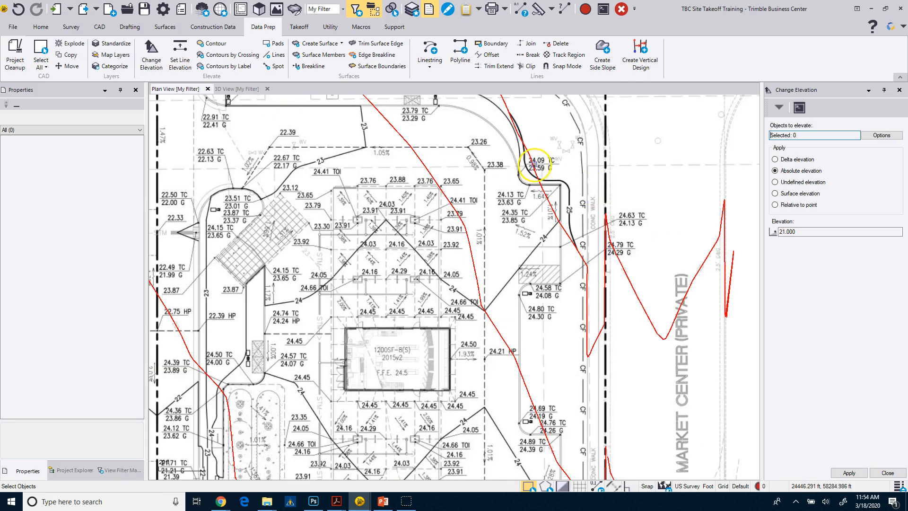
pyautogui.scroll(-2, 448, 258)
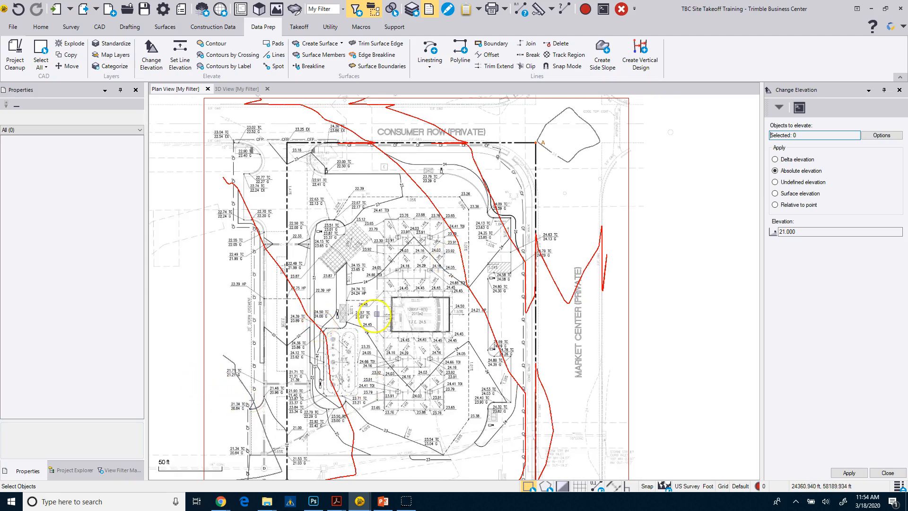
pyautogui.scroll(3, 391, 294)
pyautogui.scroll(-3, 391, 294)
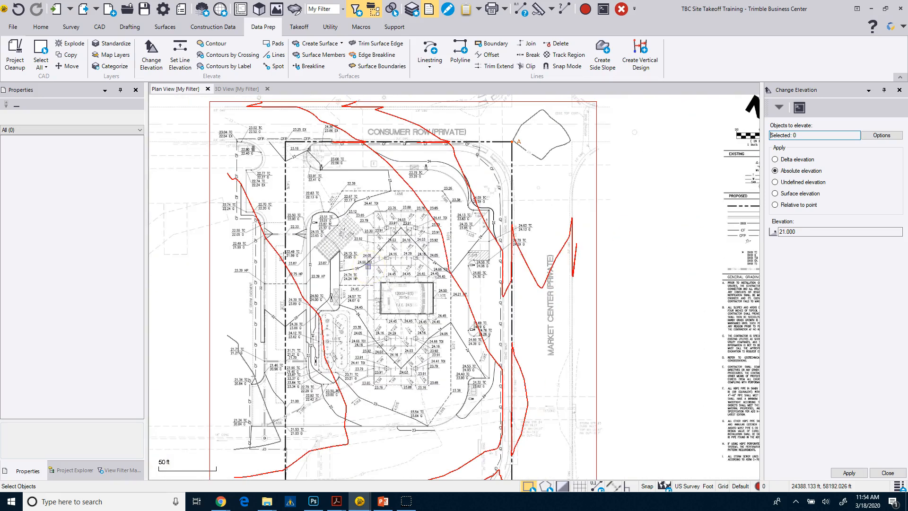
# - Turn on the Layers group in the view filter to display the imported PDF linework over the grading plan
pyautogui.click(122, 470)
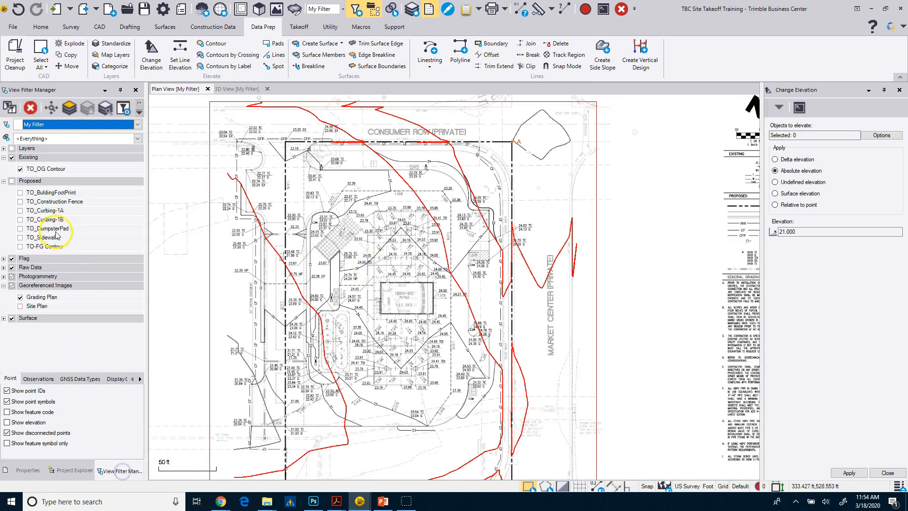
pyautogui.scroll(3, 331, 186)
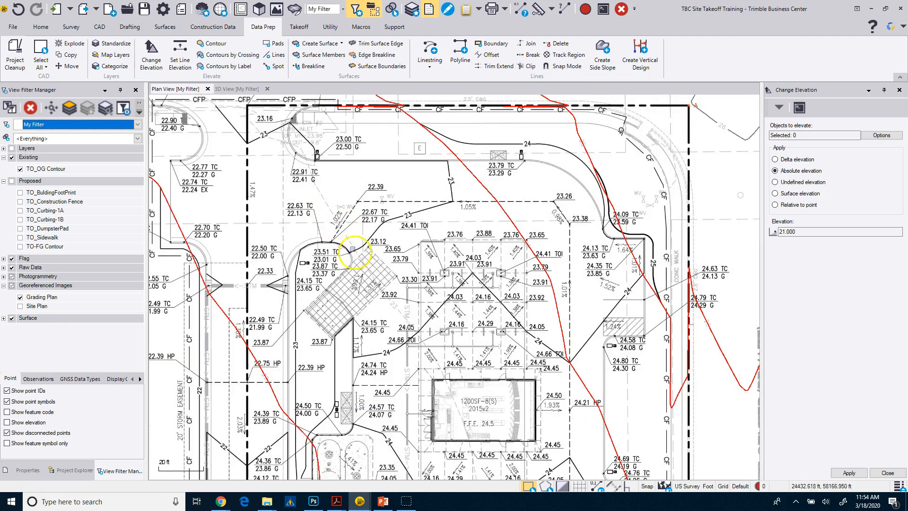
pyautogui.click(11, 148)
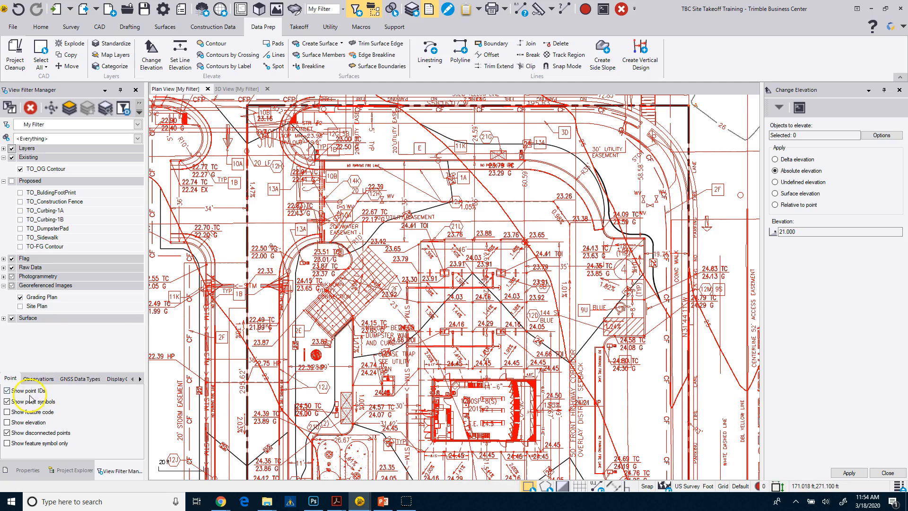
# - Select the imported line crossing the 20' water easement and inspect the vector linework around the hatched pad
pyautogui.scroll(2, 316, 227)
pyautogui.click(350, 187)
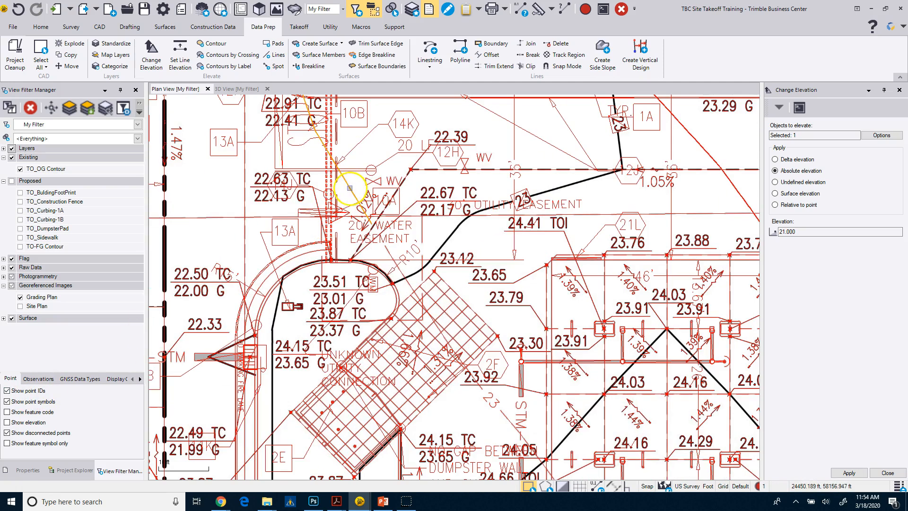
pyautogui.scroll(-2, 361, 246)
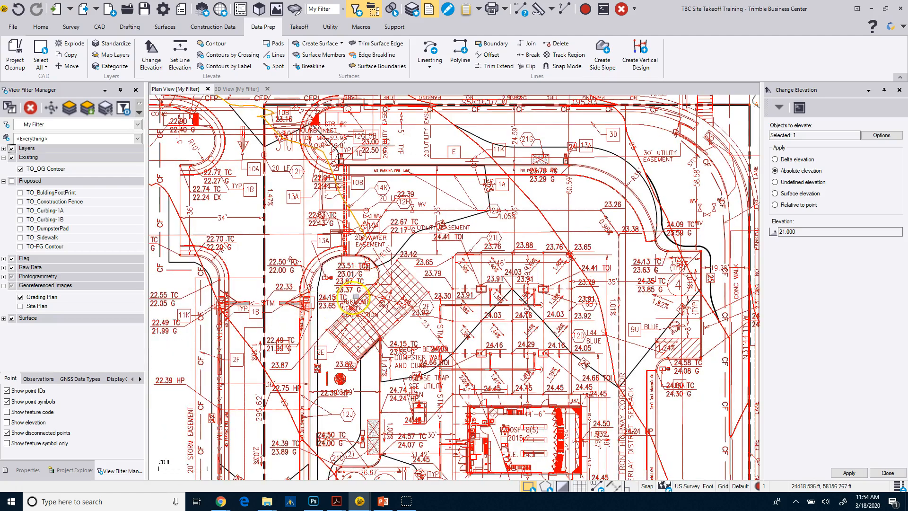
pyautogui.scroll(3, 371, 255)
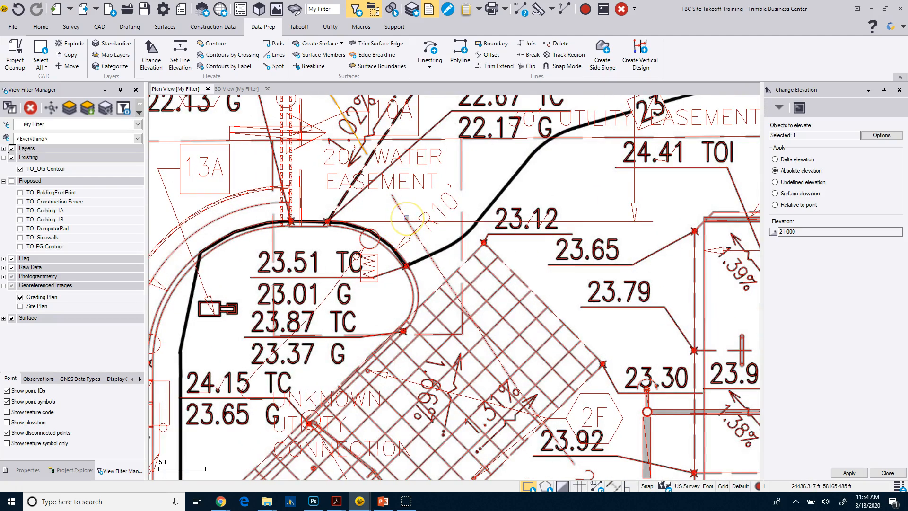
pyautogui.scroll(-4, 395, 240)
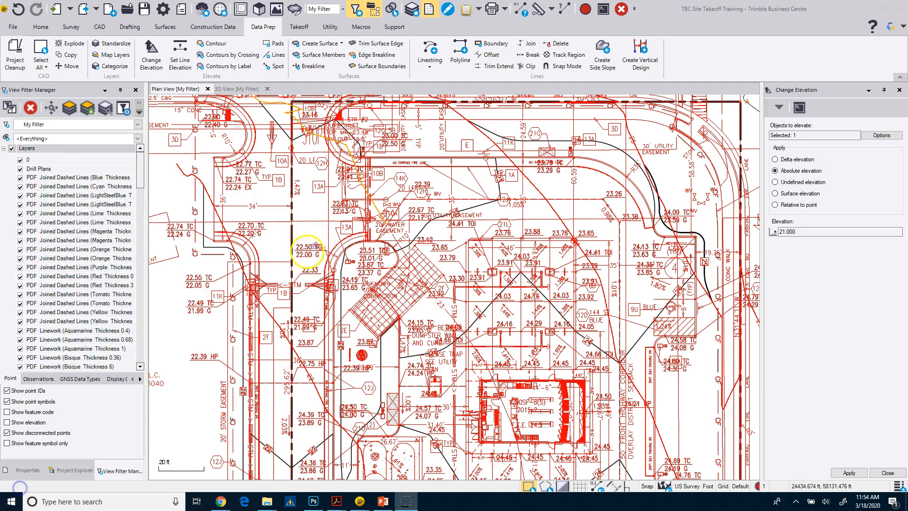
# - Set the zero-elevation display option to Normal so the PDF linework appears in its own colors
pyautogui.moveTo(290, 226); pyautogui.dragTo(307, 322, button='middle')
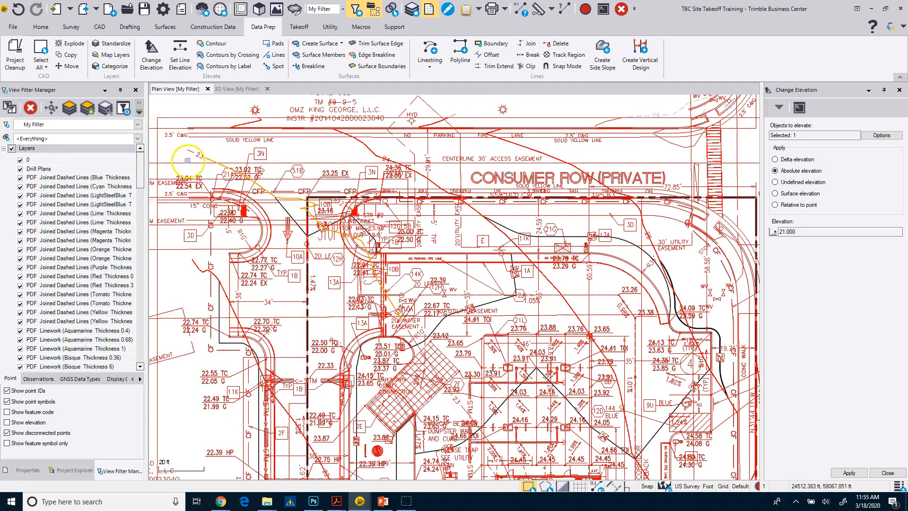
pyautogui.scroll(3, 188, 160)
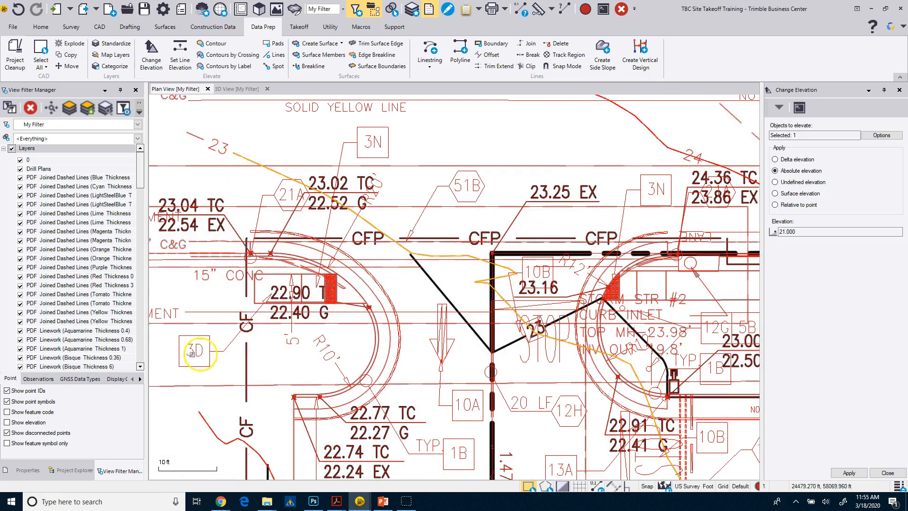
pyautogui.click(114, 379)
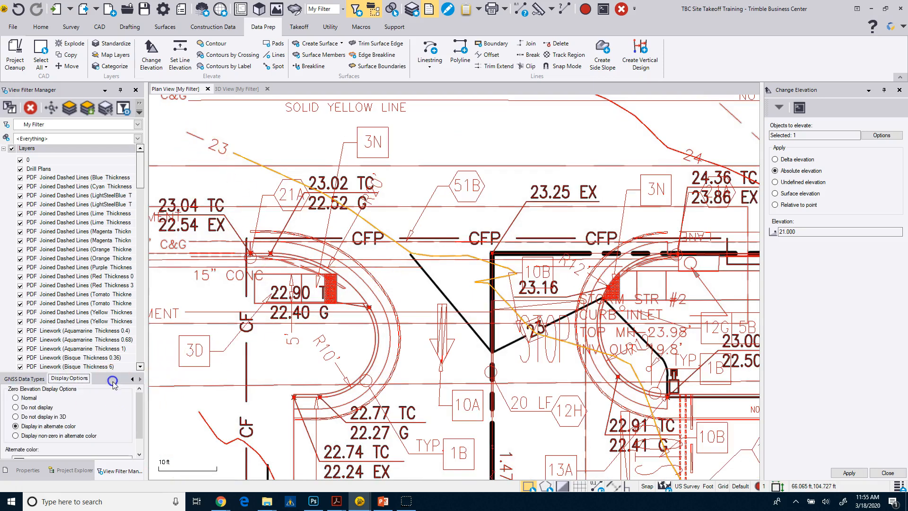
pyautogui.click(16, 397)
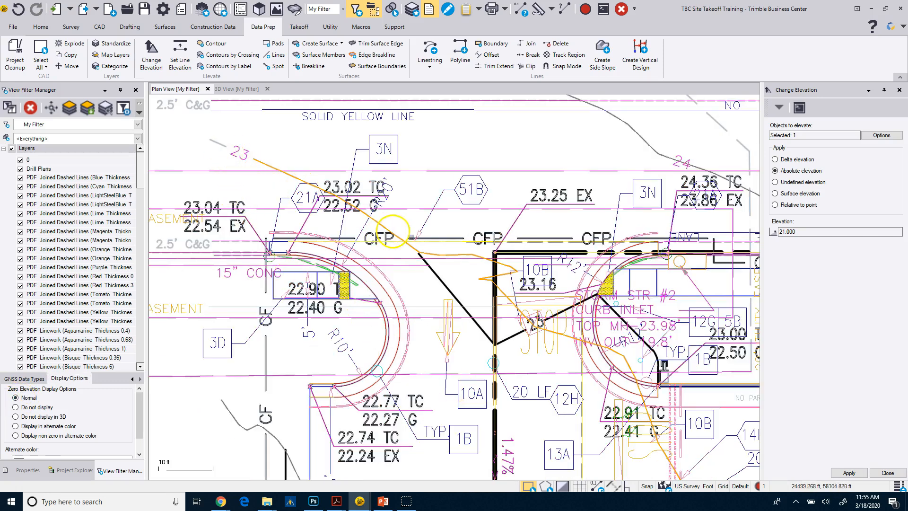
# - Join the selected existing 23 contour to its next piece across the 20' water easement, accepting the connecting segment
pyautogui.rightClick(437, 165)
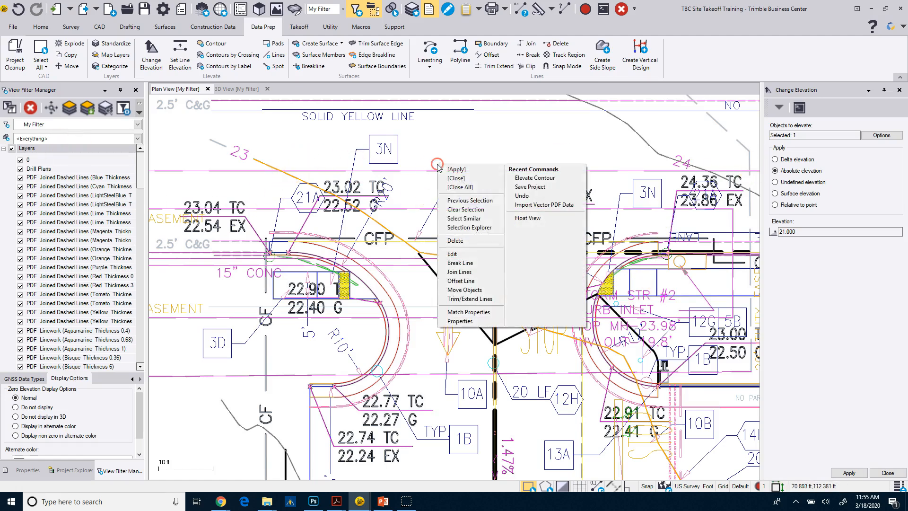
pyautogui.click(459, 272)
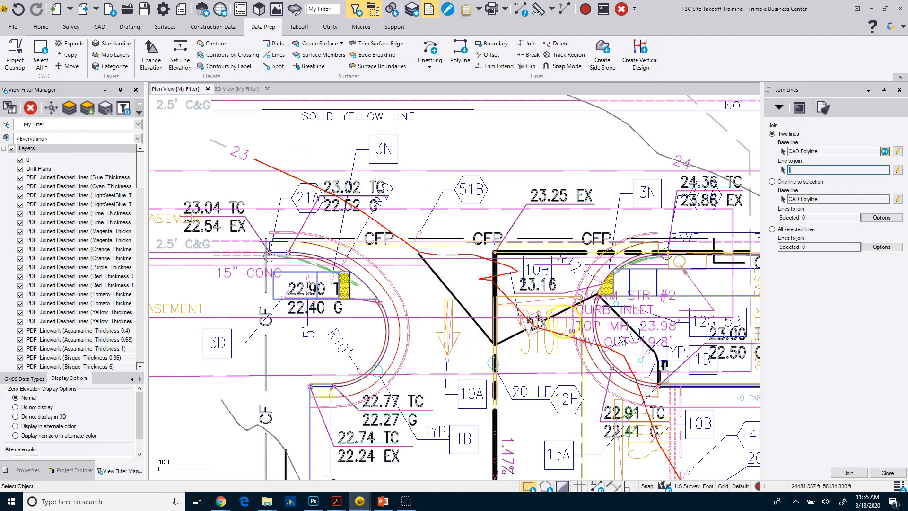
pyautogui.moveTo(611, 388); pyautogui.dragTo(426, 222, button='middle')
pyautogui.scroll(-1, 426, 223)
pyautogui.moveTo(544, 450); pyautogui.dragTo(460, 326, button='middle')
pyautogui.scroll(5, 459, 254)
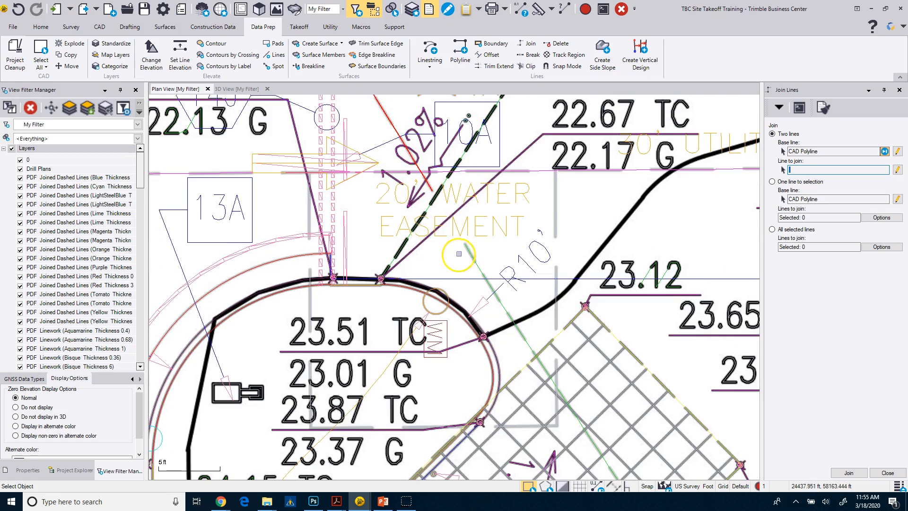
pyautogui.click(467, 246)
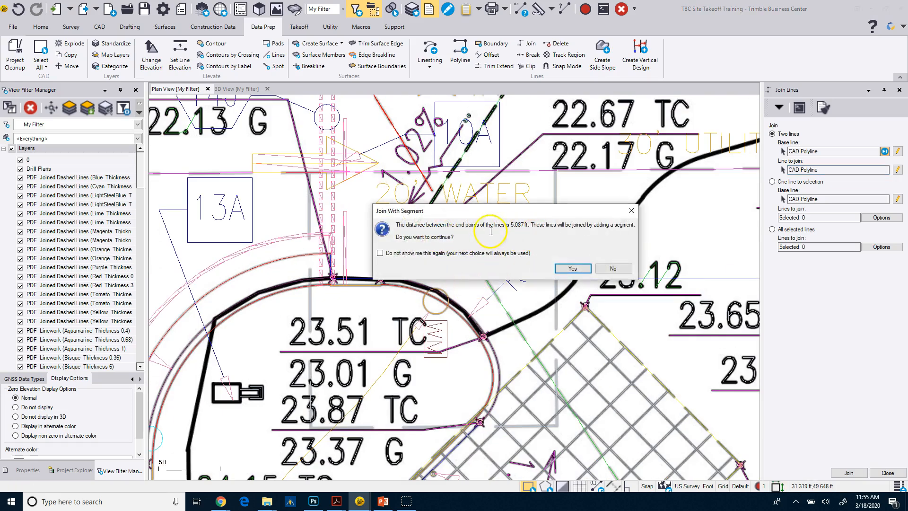
pyautogui.click(571, 270)
# - Join the 23 contour piece beyond the hatched pad across its label gap, adding a connecting segment
pyautogui.scroll(-2, 524, 357)
pyautogui.moveTo(526, 426); pyautogui.dragTo(396, 227, button='middle')
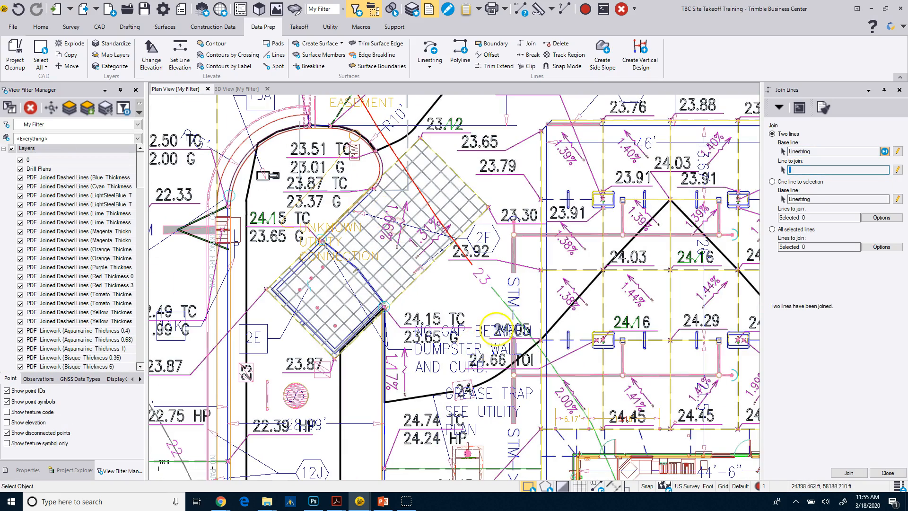
pyautogui.click(494, 290)
pyautogui.click(580, 270)
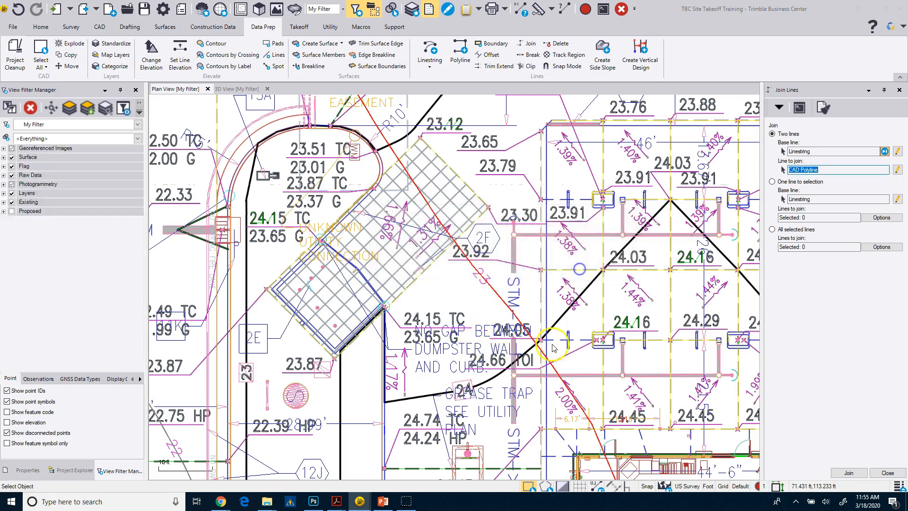
# - Join the 23 contour piece running from below the canopy through the 20' storm easement, accepting the connecting segment
pyautogui.moveTo(552, 422); pyautogui.dragTo(414, 183, button='middle')
pyautogui.scroll(-2, 414, 182)
pyautogui.moveTo(482, 349); pyautogui.dragTo(415, 147, button='middle')
pyautogui.moveTo(466, 313); pyautogui.dragTo(433, 190, button='middle')
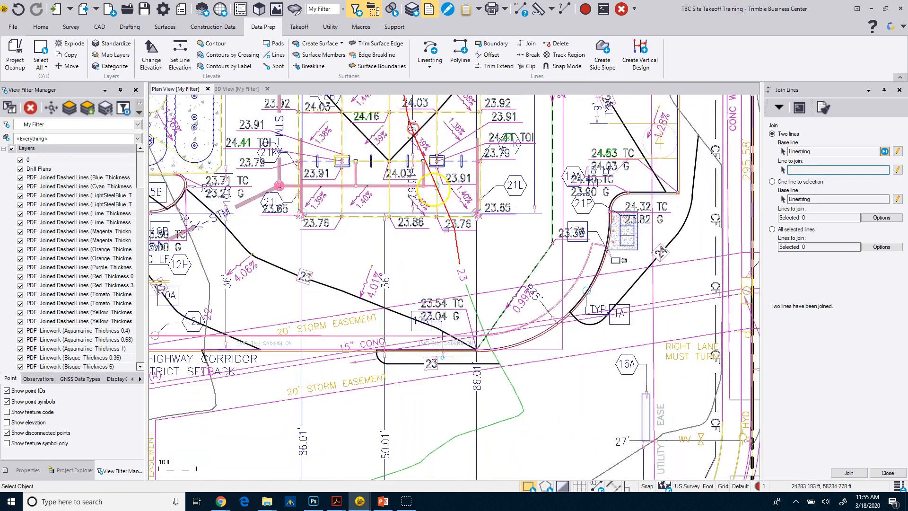
pyautogui.scroll(2, 460, 267)
pyautogui.click(477, 308)
pyautogui.click(573, 267)
# - Join the short 23 contour piece near the 178.90' boundary dimension across its label gap, accepting the connecting segment
pyautogui.scroll(-2, 496, 315)
pyautogui.moveTo(496, 314); pyautogui.dragTo(508, 129, button='middle')
pyautogui.scroll(2, 326, 333)
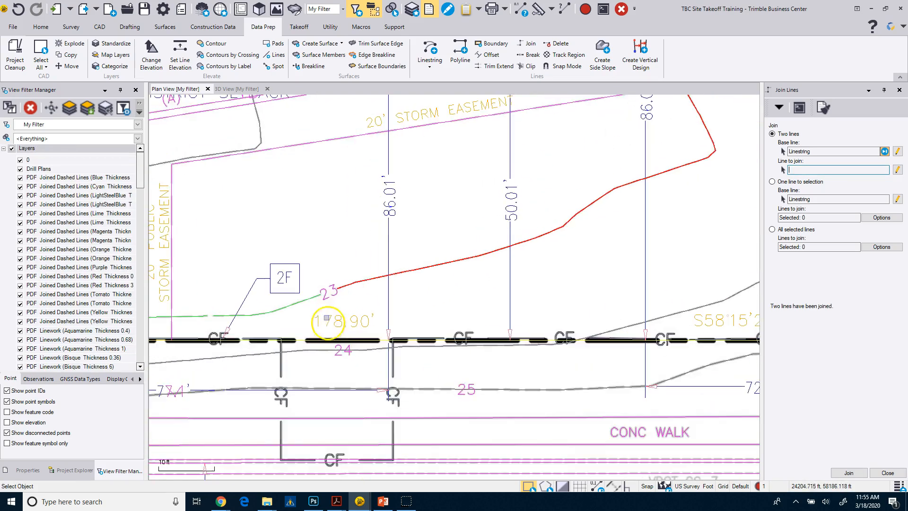
pyautogui.click(313, 298)
pyautogui.click(574, 267)
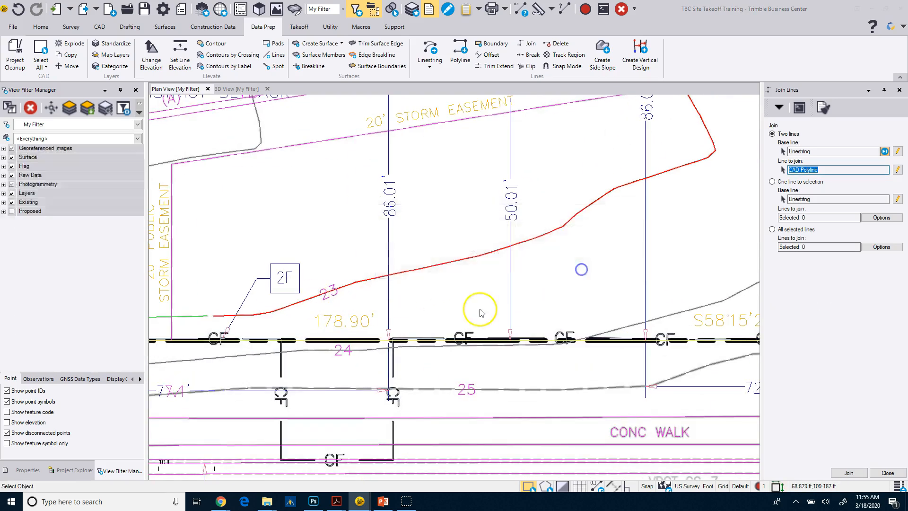
# - Join the 23 contour piece crossing the 15" concrete pipe beside the 2F callout, accepting the connecting segment
pyautogui.scroll(-2, 427, 327)
pyautogui.scroll(3, 435, 278)
pyautogui.click(386, 261)
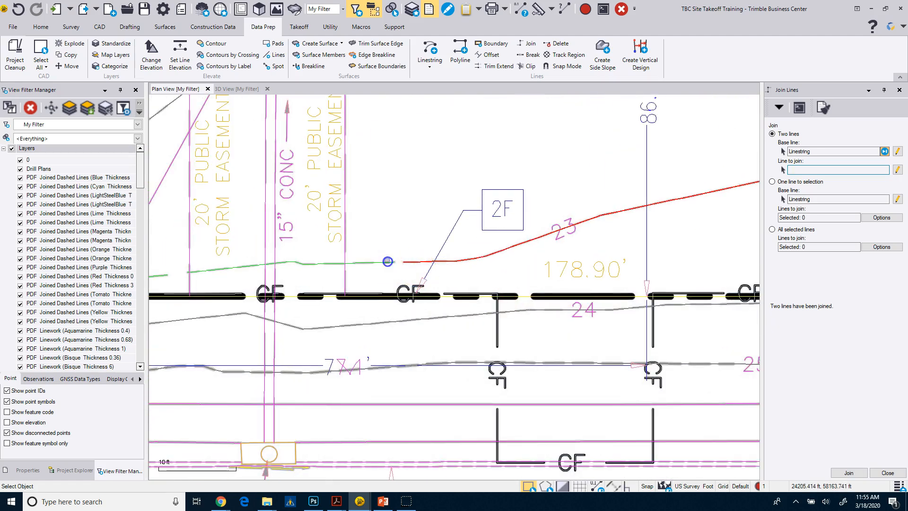
pyautogui.click(572, 268)
# - Join the last 23 contour piece past the site's southwest boundary corner with a connecting segment, and close Join Lines
pyautogui.scroll(-3, 360, 321)
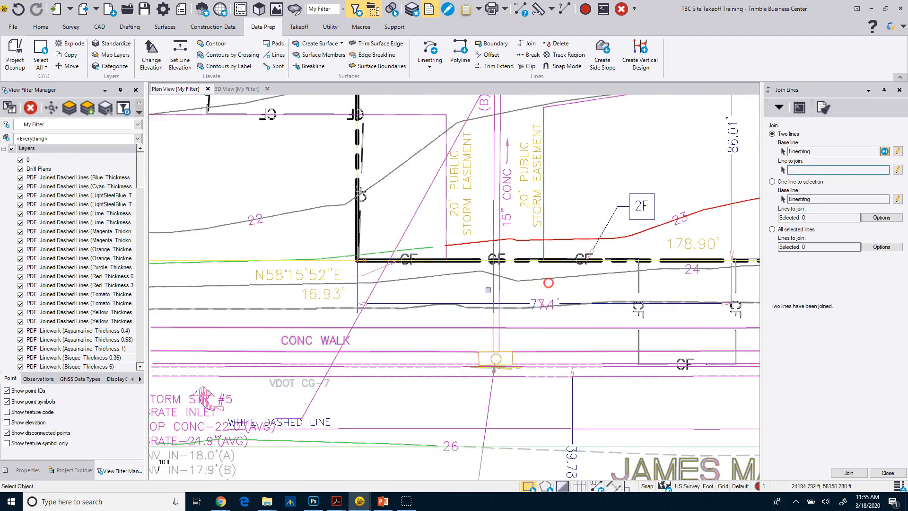
pyautogui.scroll(5, 430, 233)
pyautogui.click(420, 213)
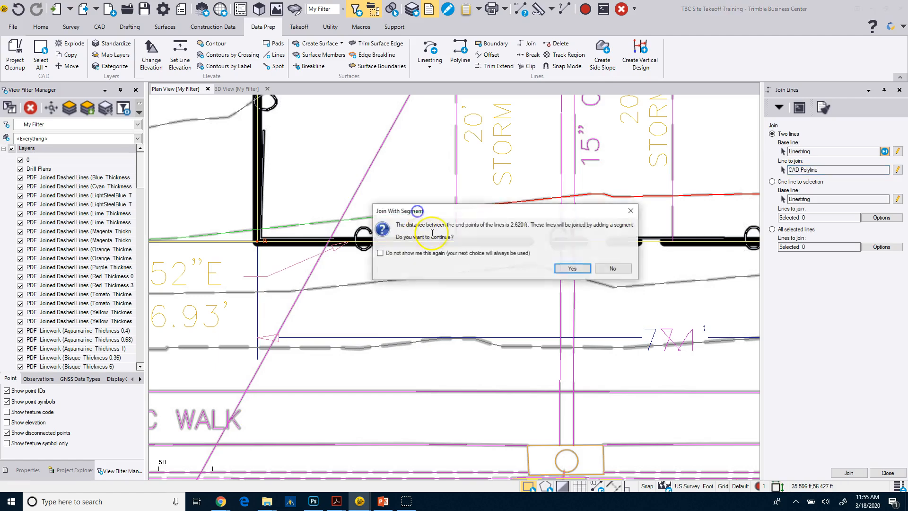
pyautogui.click(573, 267)
pyautogui.scroll(-5, 355, 265)
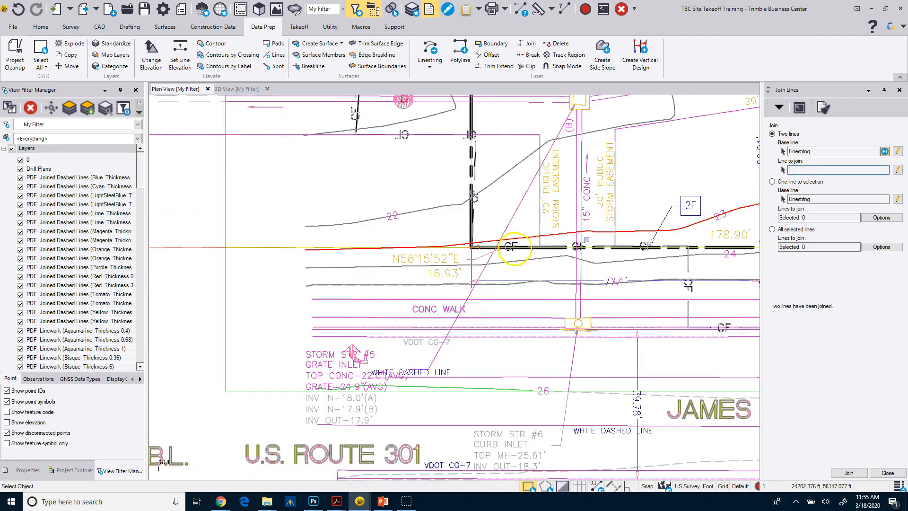
pyautogui.scroll(-4, 419, 331)
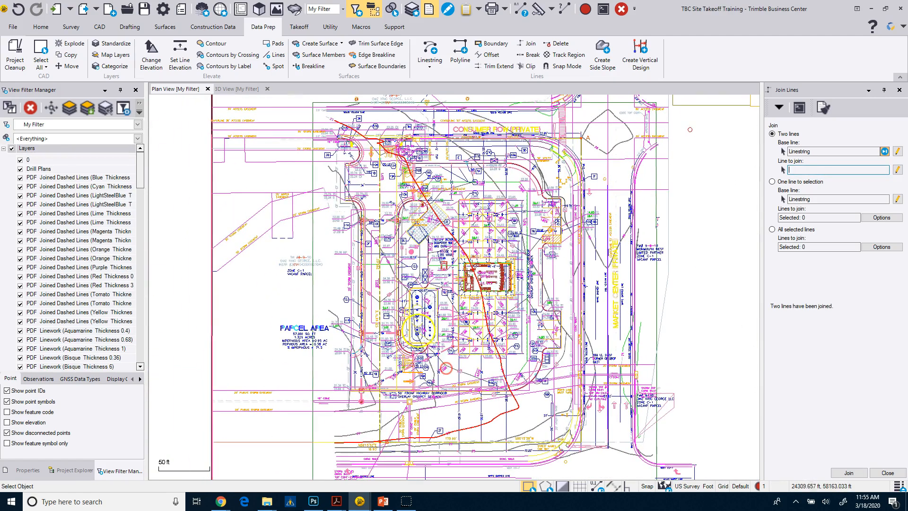
pyautogui.click(887, 473)
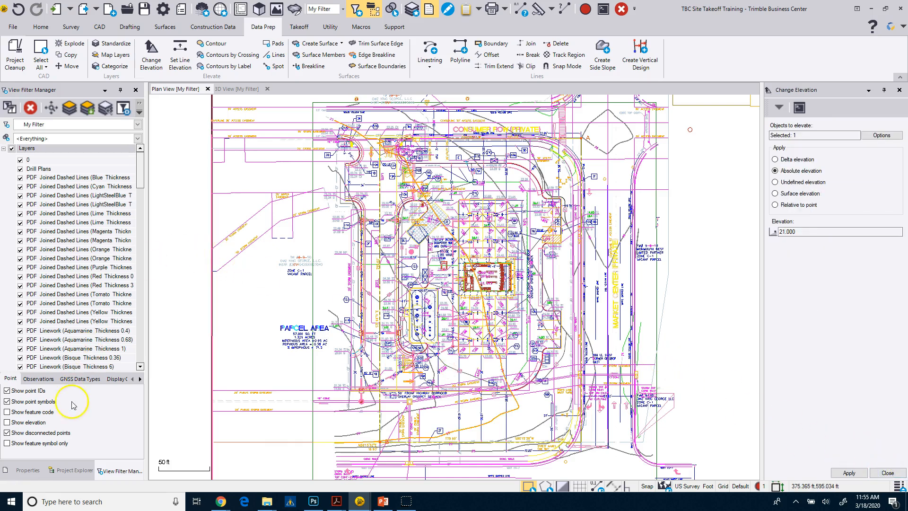
# - Move the joined 23 contour linestring to the TO_OG Contour layer
pyautogui.click(29, 469)
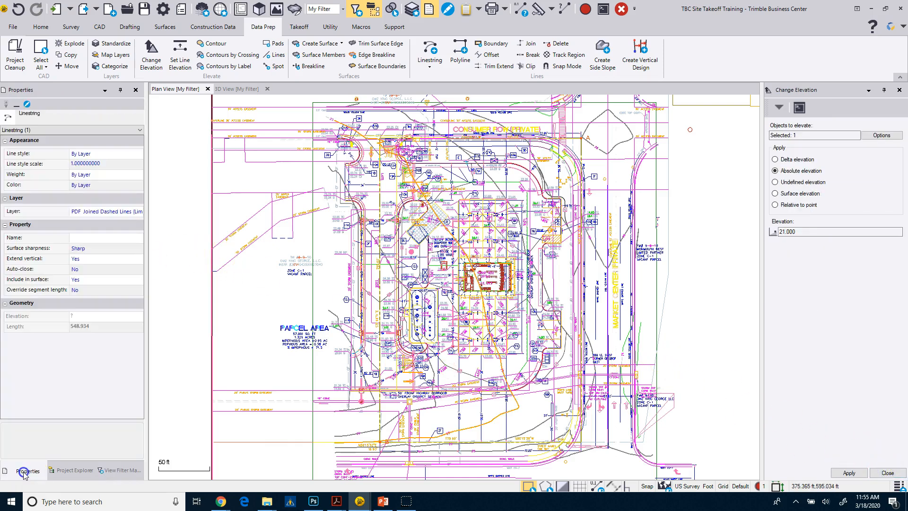
pyautogui.click(138, 211)
pyautogui.moveTo(164, 243); pyautogui.dragTo(166, 321)
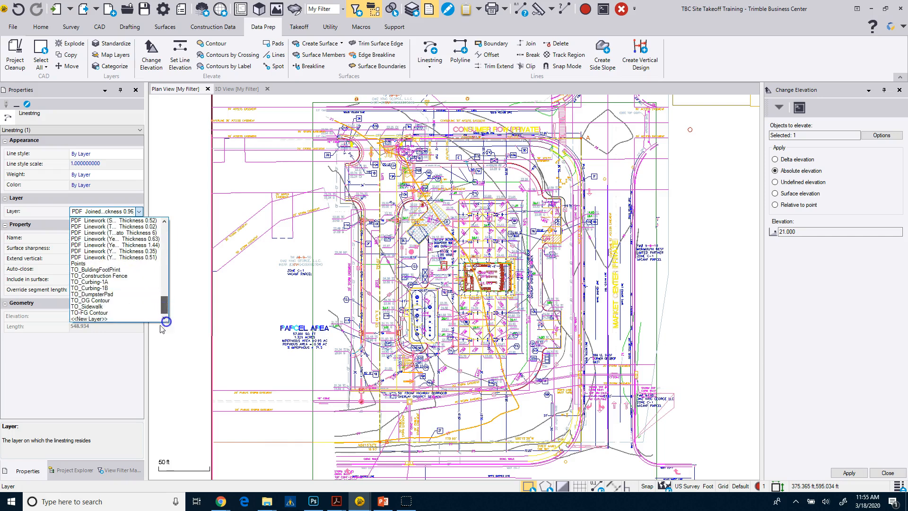
pyautogui.click(90, 300)
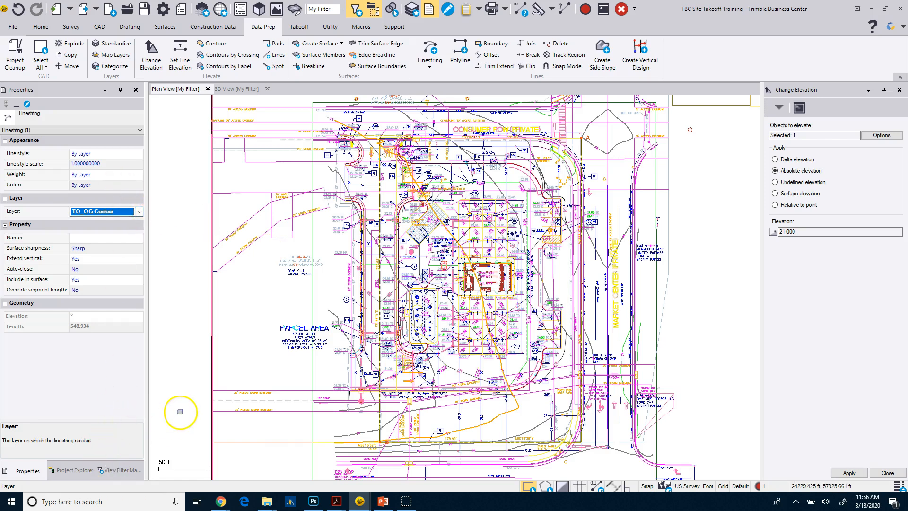
# - Turn off the Layers group in the view filter and display zero-elevation objects in the alternate color
pyautogui.click(121, 470)
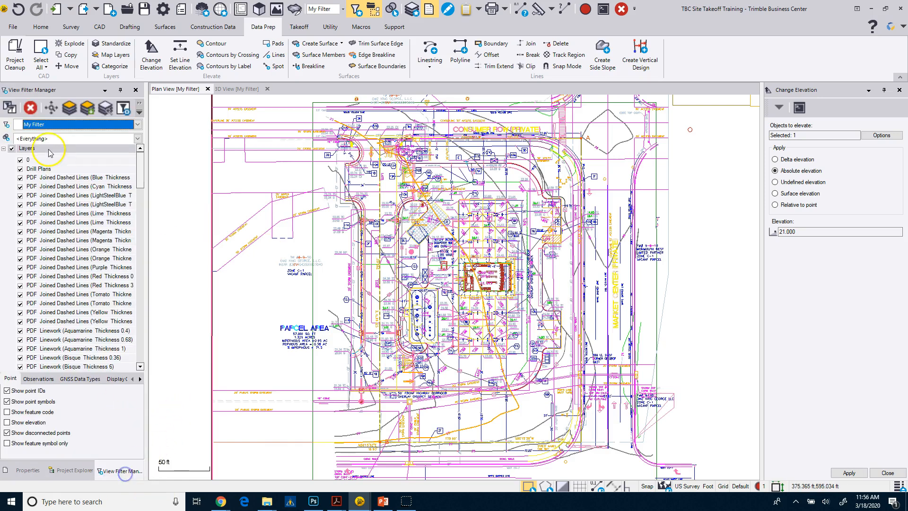
pyautogui.click(11, 148)
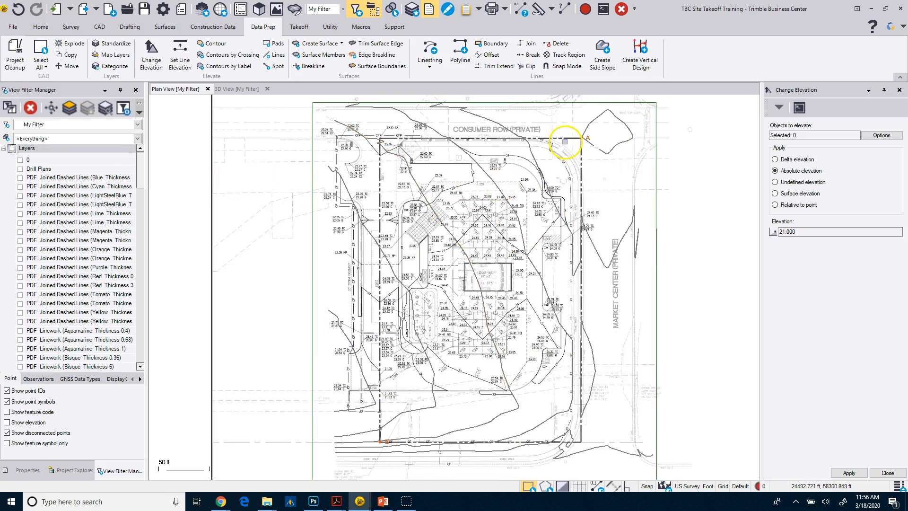
pyautogui.click(116, 379)
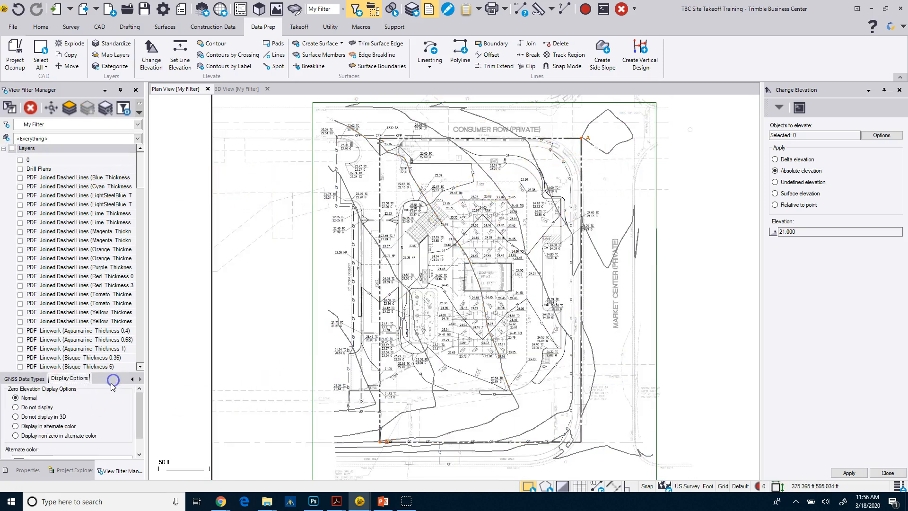
pyautogui.click(16, 427)
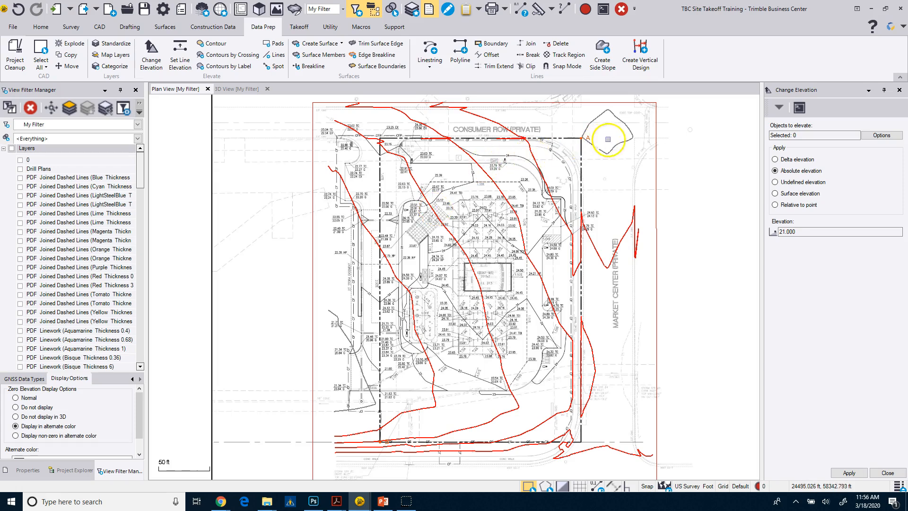
pyautogui.scroll(4, 601, 146)
pyautogui.scroll(-4, 591, 160)
pyautogui.scroll(-1, 737, 293)
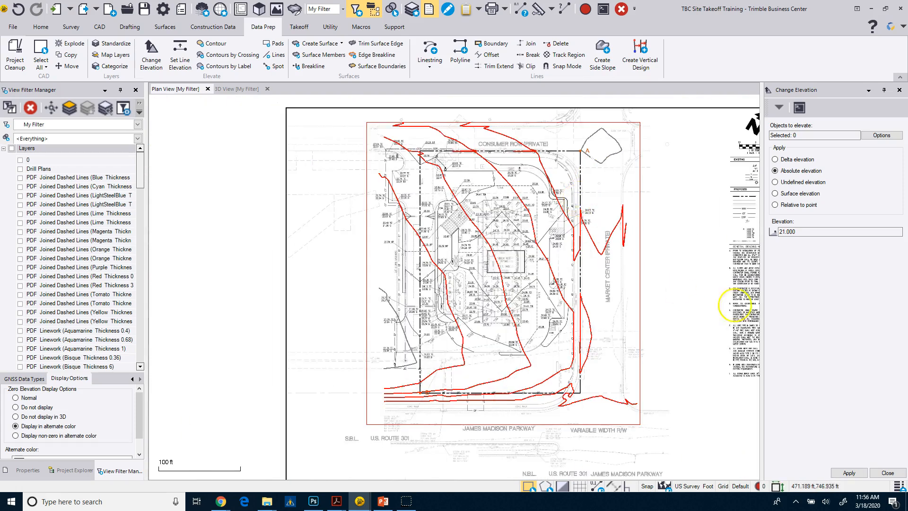
# - Close Change Elevation and elevate contours by crossing in Automatic mode, with a line from the site's southwest side to the northeast corner
pyautogui.click(887, 472)
pyautogui.moveTo(536, 280); pyautogui.dragTo(416, 332, button='middle')
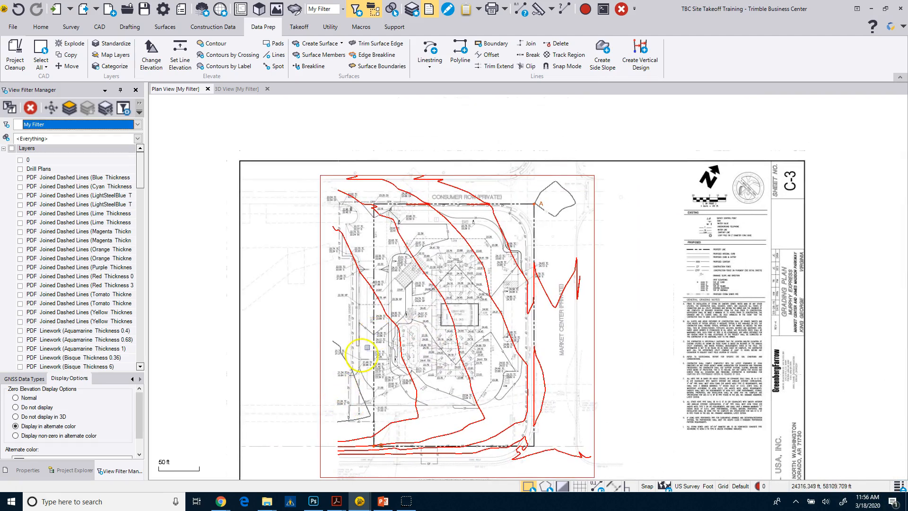
pyautogui.click(225, 56)
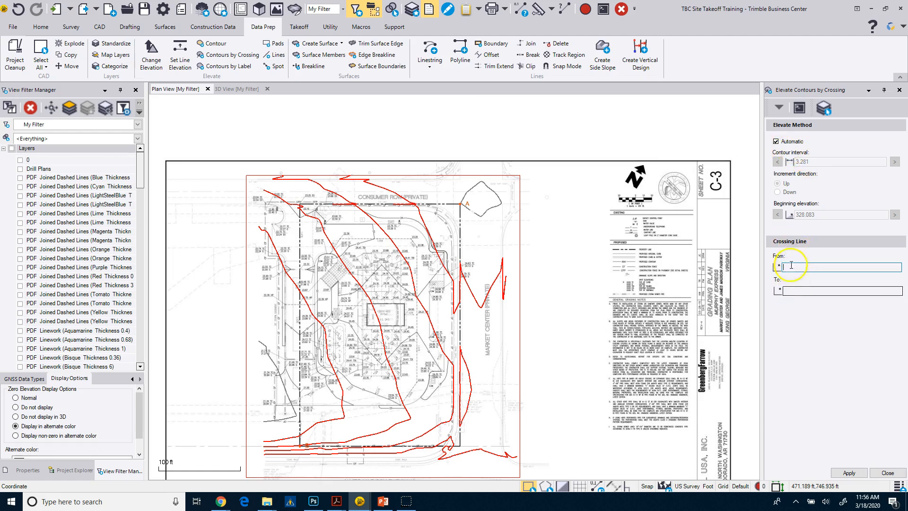
pyautogui.click(266, 388)
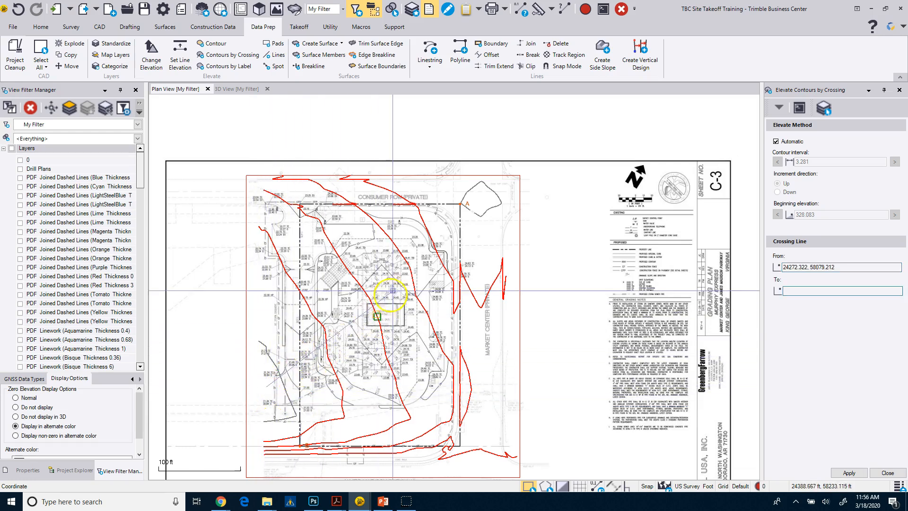
pyautogui.click(474, 198)
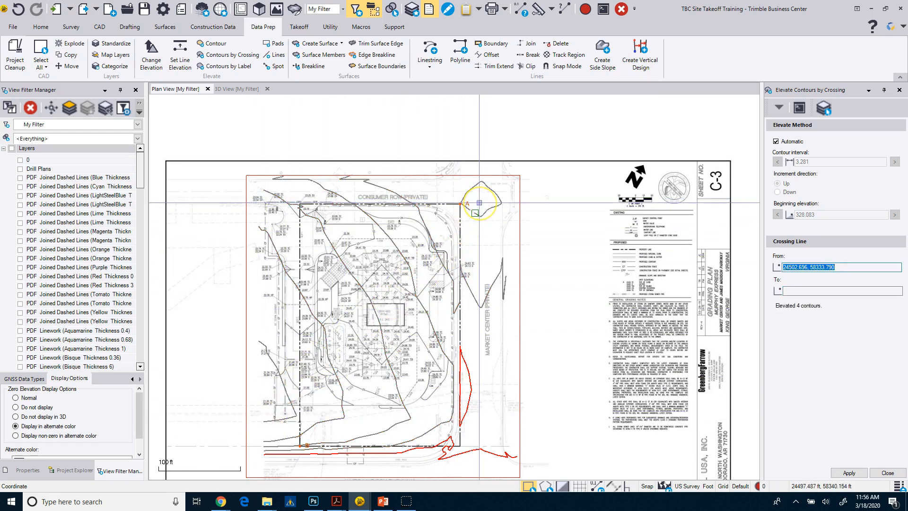
# - Inspect the newly elevated contours in the 3D view and return to the plan view
pyautogui.click(234, 88)
pyautogui.moveTo(520, 366); pyautogui.dragTo(653, 302, button='right')
pyautogui.click(185, 89)
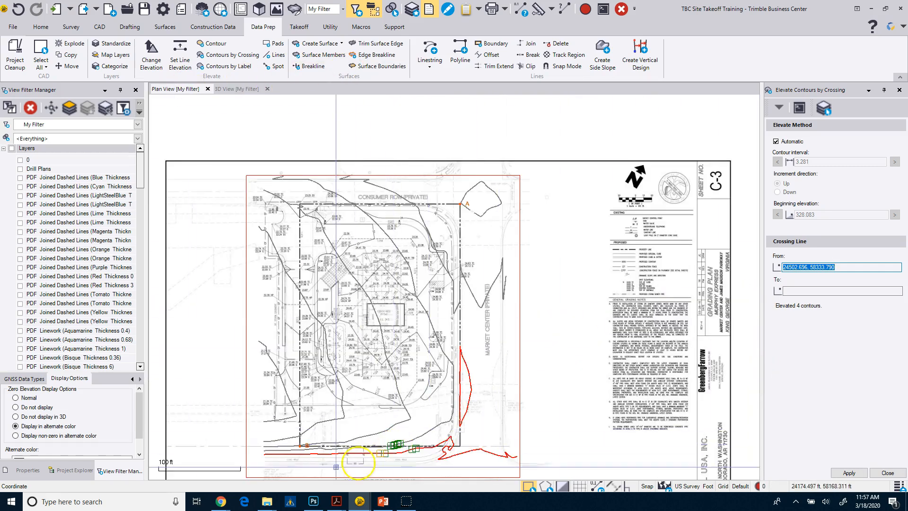
# - Elevate the 25 contour above the concrete walk by drawing an automatic crossing line from the 23 contour past it
pyautogui.scroll(5, 305, 457)
pyautogui.moveTo(306, 459); pyautogui.dragTo(487, 391, button='middle')
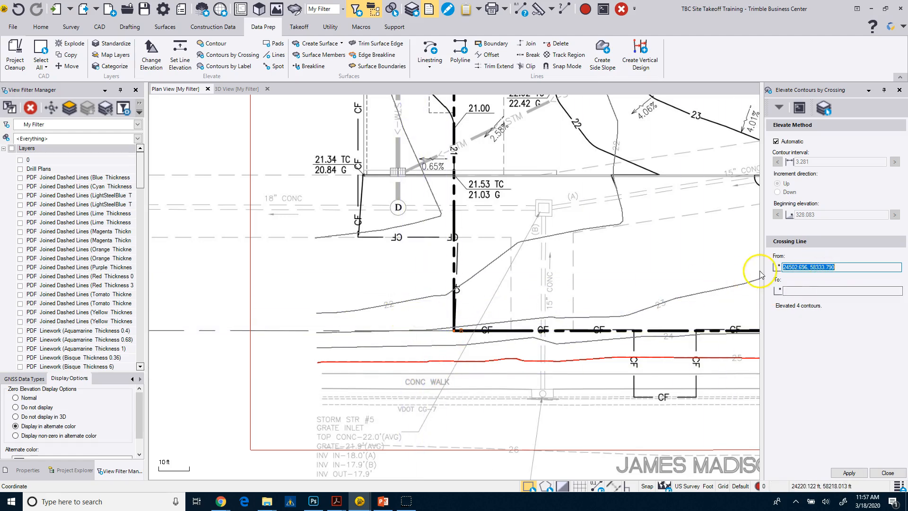
pyautogui.click(432, 319)
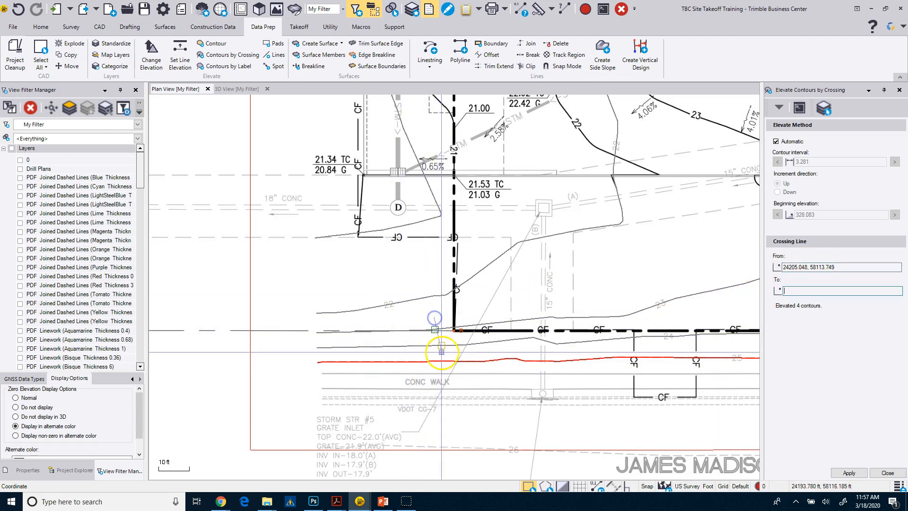
pyautogui.click(430, 371)
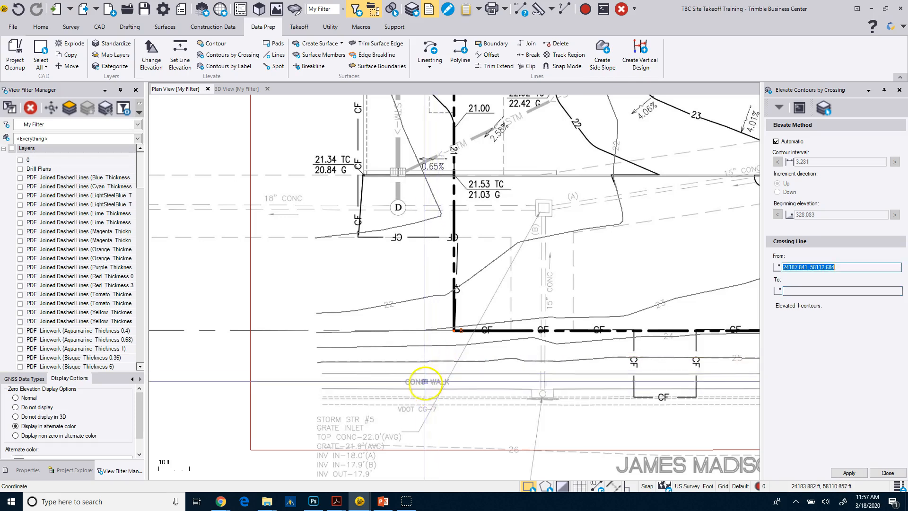
# - Close Elevate Contours by Crossing and set the remaining red contour beside the Market Center curb to an absolute elevation of 24
pyautogui.scroll(-5, 429, 371)
pyautogui.scroll(-3, 511, 365)
pyautogui.scroll(6, 636, 310)
pyautogui.scroll(1, 583, 363)
pyautogui.moveTo(578, 362); pyautogui.dragTo(490, 297, button='middle')
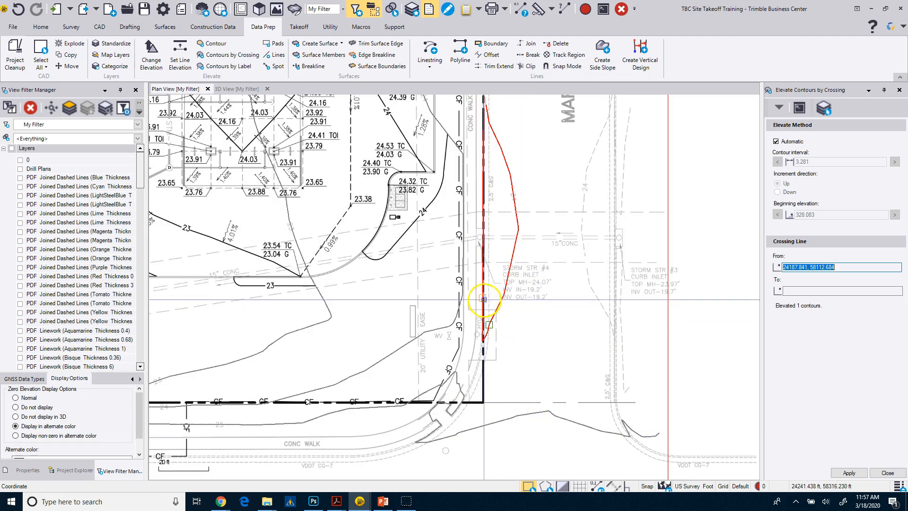
pyautogui.click(887, 473)
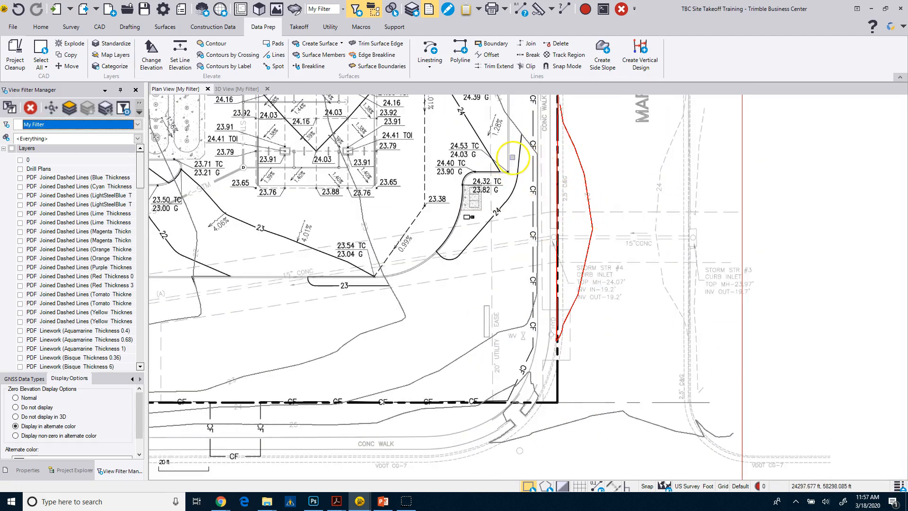
pyautogui.scroll(-5, 520, 161)
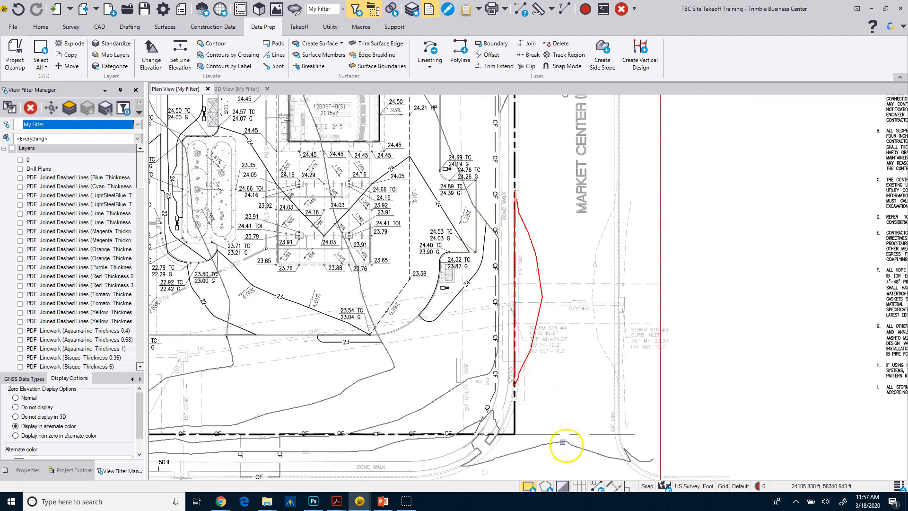
pyautogui.click(528, 230)
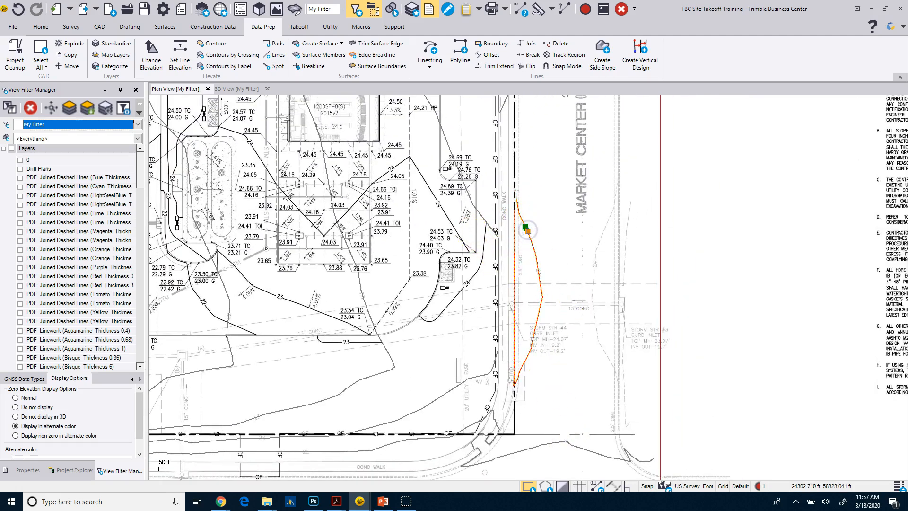
pyautogui.click(149, 53)
pyautogui.click(810, 231)
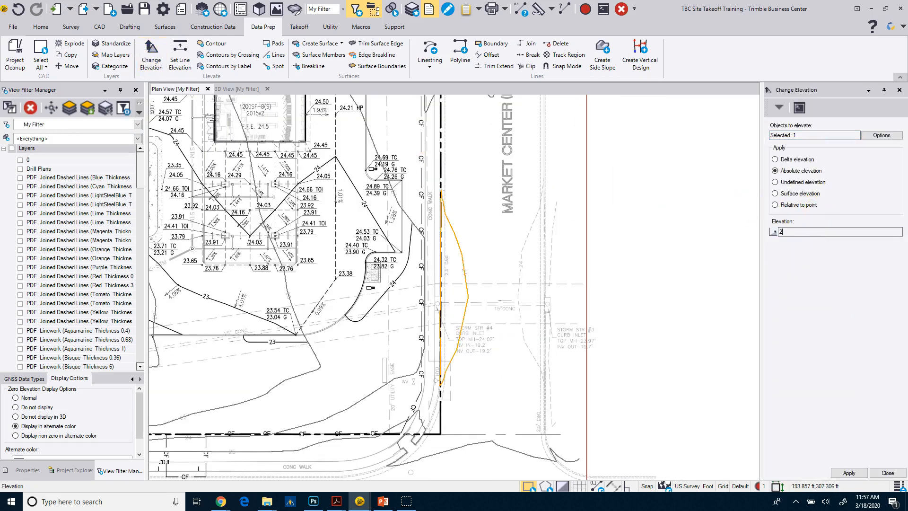
pyautogui.click(849, 473)
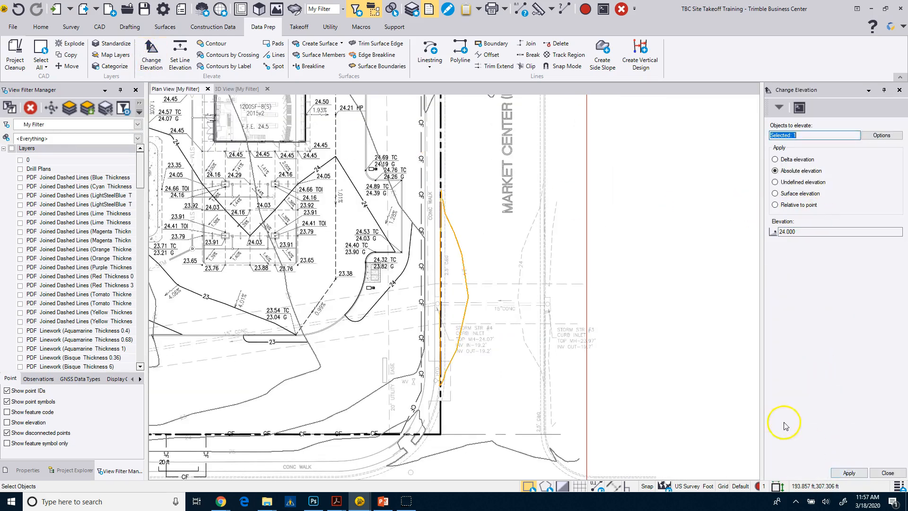
pyautogui.click(888, 473)
# - Check the whole site for unelevated contours in plan, orbit the 3D view to review them, and return to the plan view
pyautogui.scroll(-3, 439, 255)
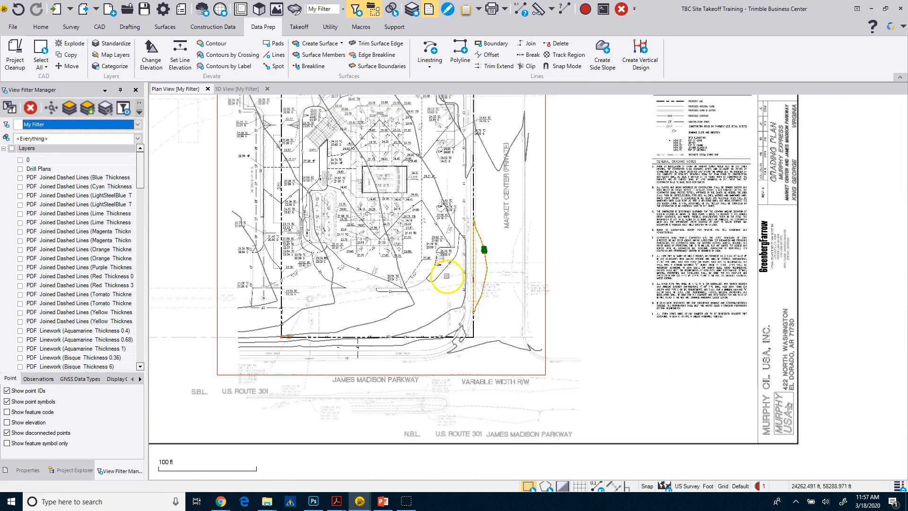
pyautogui.scroll(-2, 446, 276)
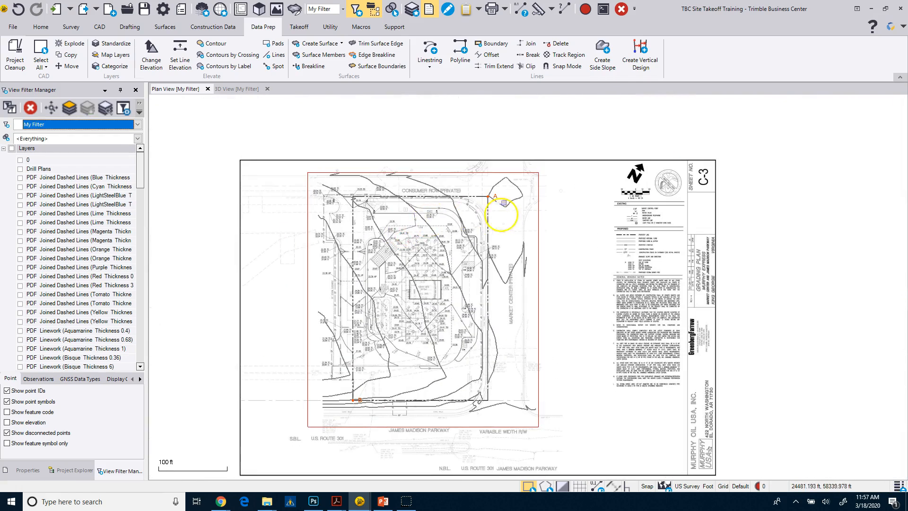
pyautogui.click(236, 89)
pyautogui.moveTo(462, 267); pyautogui.dragTo(435, 289)
pyautogui.click(182, 89)
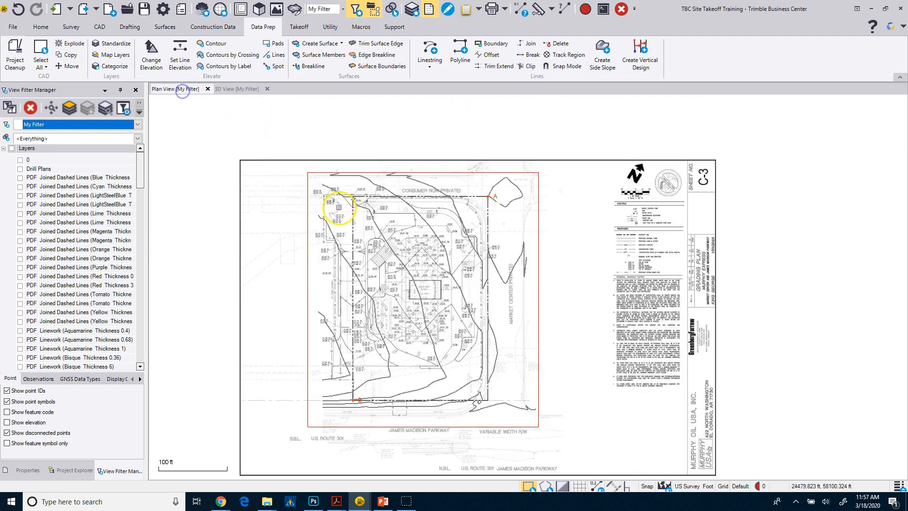
pyautogui.scroll(3, 352, 219)
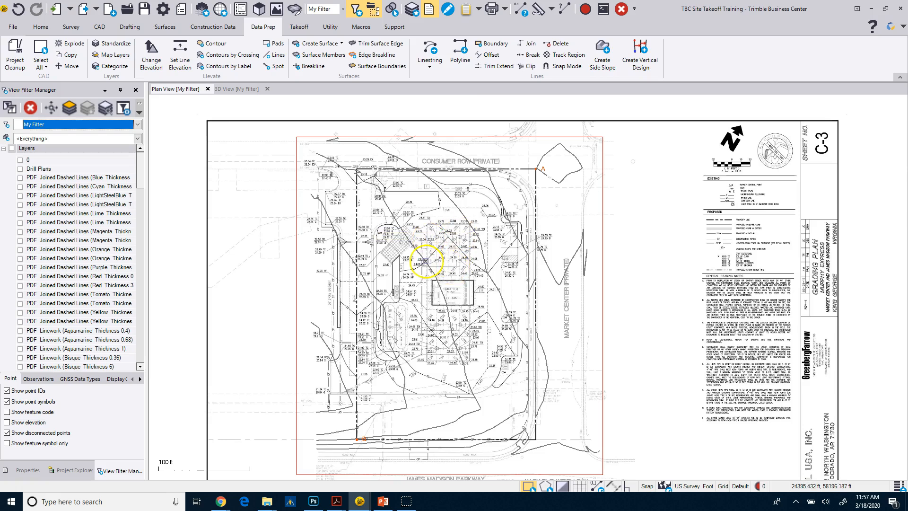
pyautogui.moveTo(425, 261); pyautogui.dragTo(428, 249, button='middle')
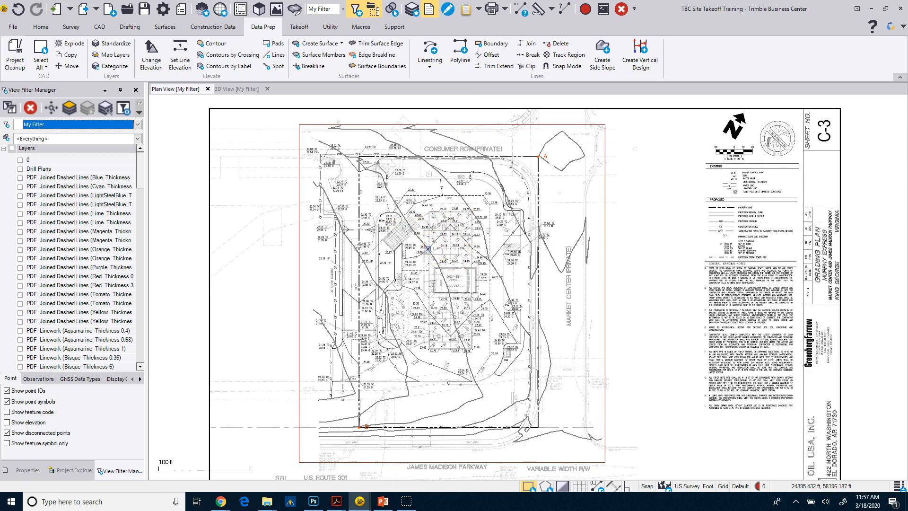